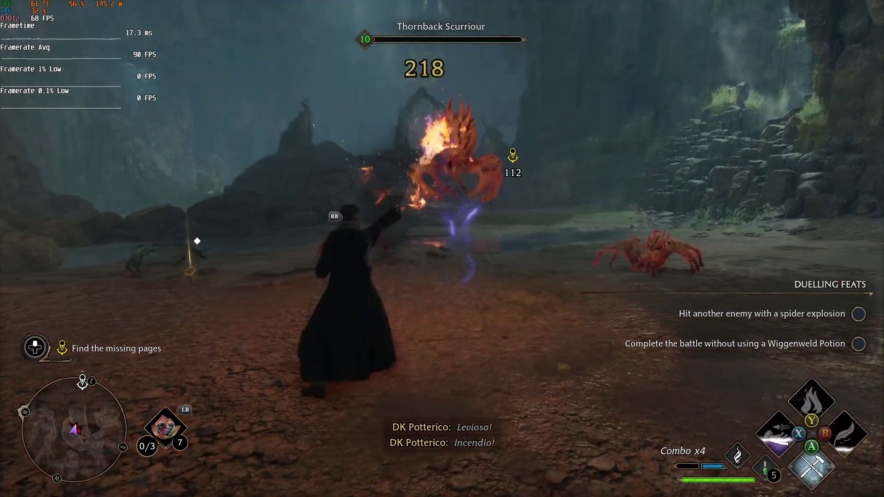
Step: Examine the game's display options, including the available upscale types and the field of view and motion blur settings
{"action": "key", "text": "Escape"}
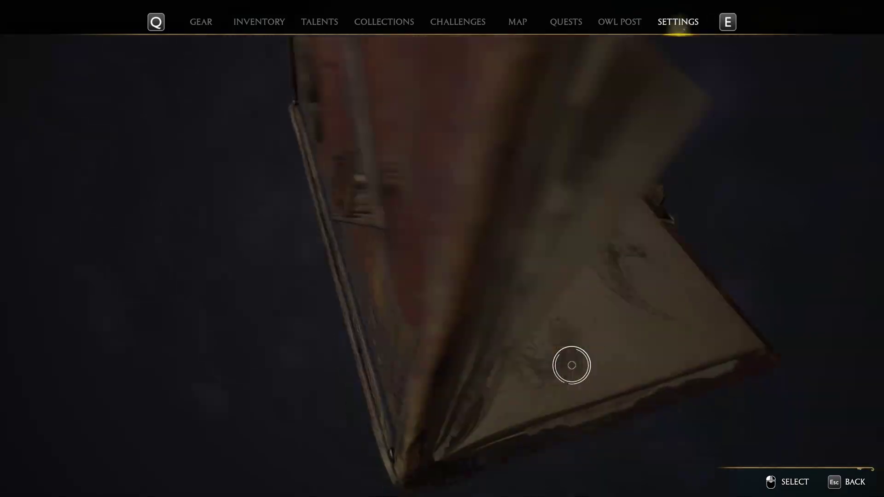
{"action": "left_click", "coordinate": [78, 125]}
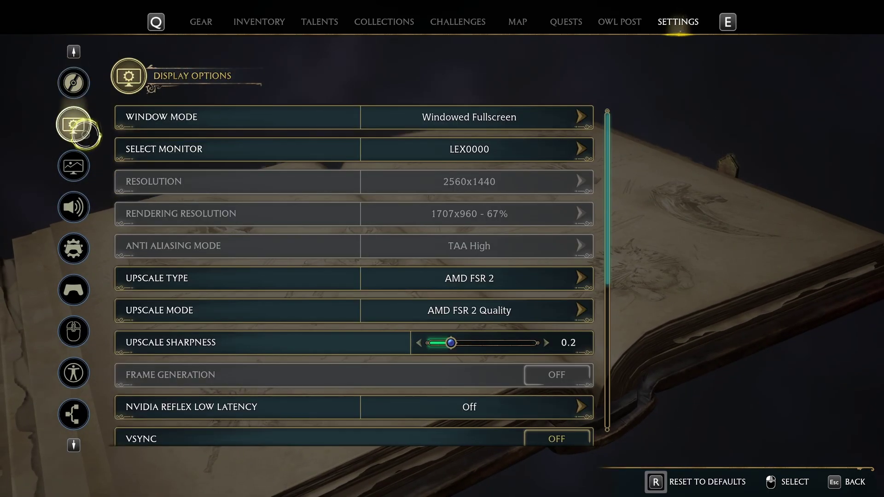
{"action": "scroll", "coordinate": [377, 263], "scroll_direction": "down", "scroll_amount": 1}
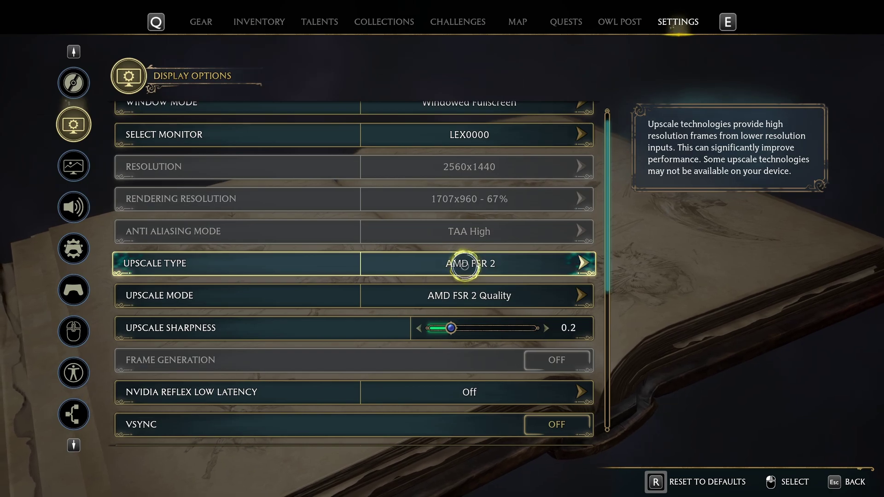
{"action": "left_click", "coordinate": [465, 265]}
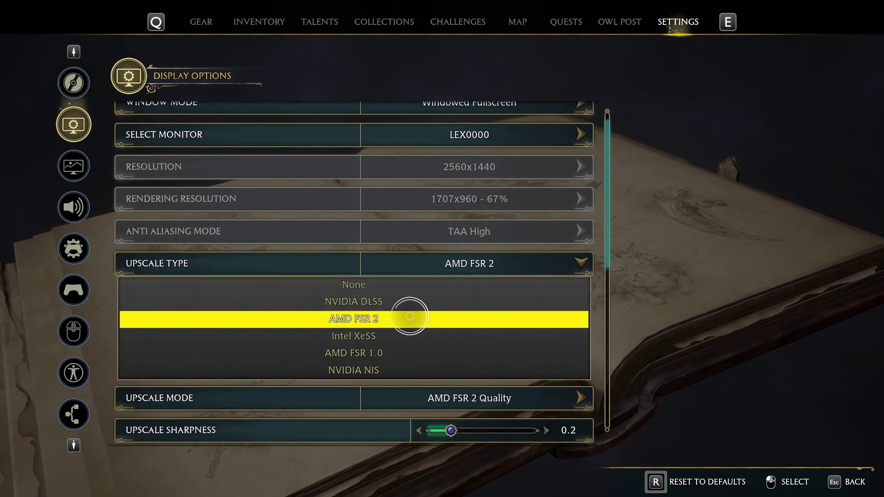
{"action": "left_click", "coordinate": [456, 264]}
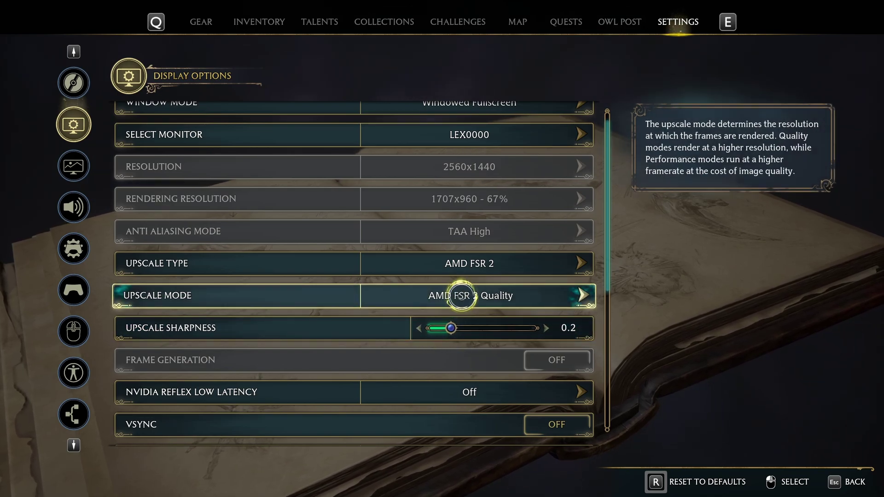
{"action": "scroll", "coordinate": [442, 306], "scroll_direction": "down", "scroll_amount": 2}
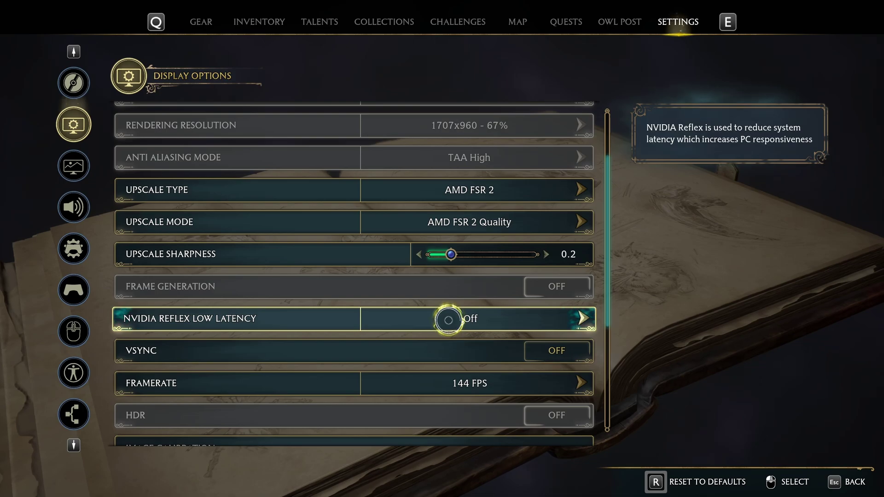
{"action": "scroll", "coordinate": [414, 327], "scroll_direction": "down", "scroll_amount": 4}
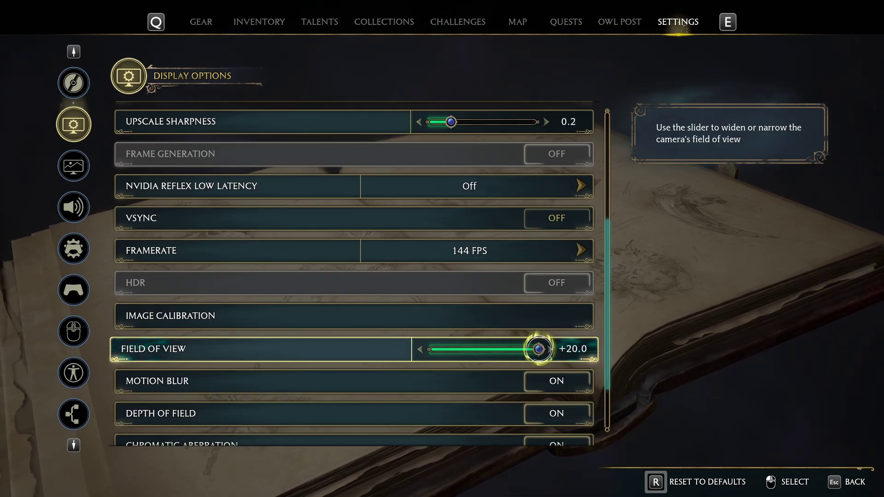
{"action": "scroll", "coordinate": [327, 298], "scroll_direction": "down", "scroll_amount": 3}
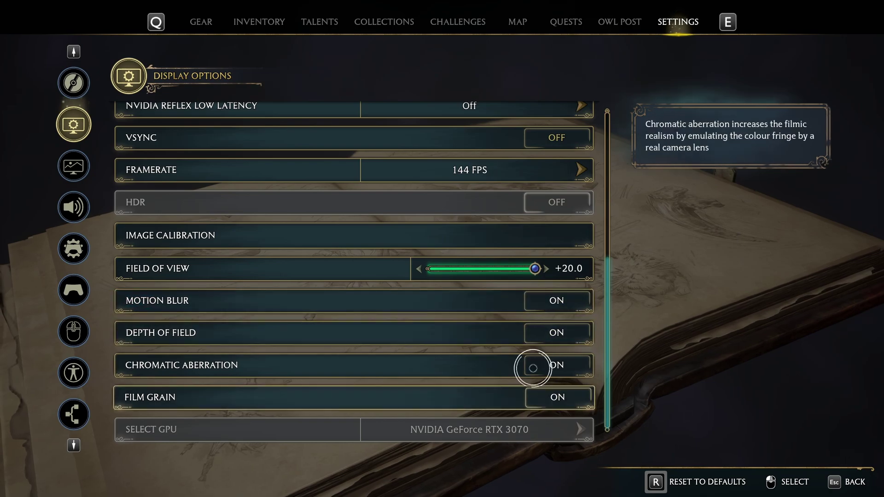
Step: Examine the game's graphics options from the quality levels to ray tracing, including the choices for texture quality
{"action": "left_click", "coordinate": [73, 164]}
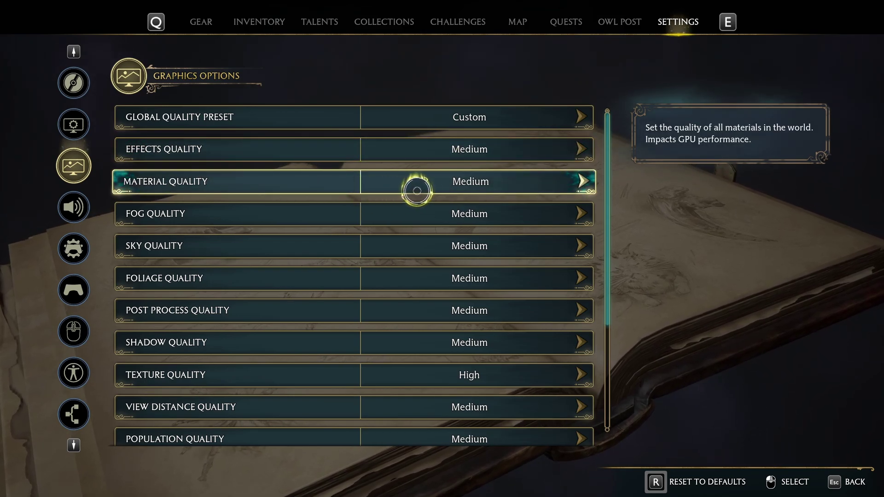
{"action": "scroll", "coordinate": [468, 189], "scroll_direction": "down", "scroll_amount": 1}
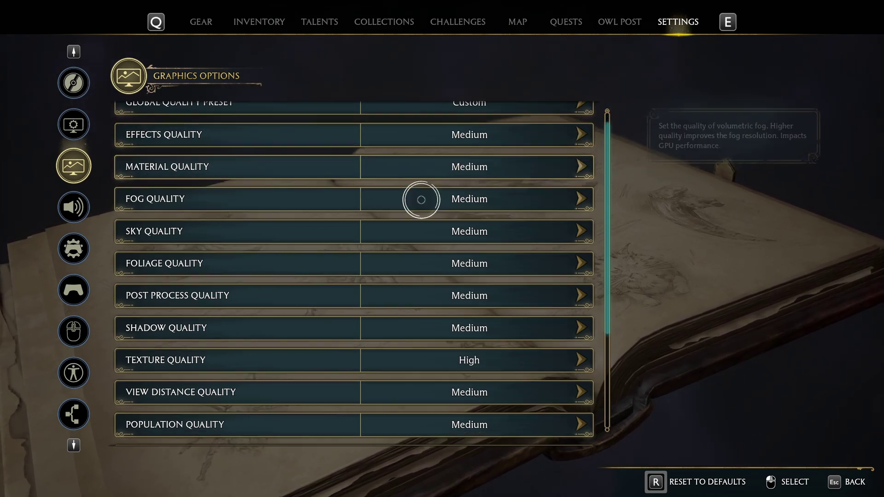
{"action": "scroll", "coordinate": [460, 205], "scroll_direction": "down", "scroll_amount": 1}
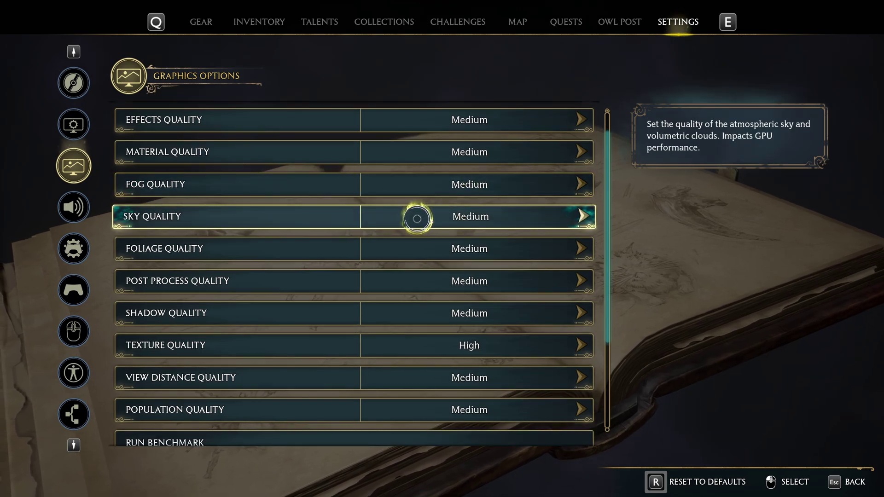
{"action": "scroll", "coordinate": [441, 217], "scroll_direction": "down", "scroll_amount": 1}
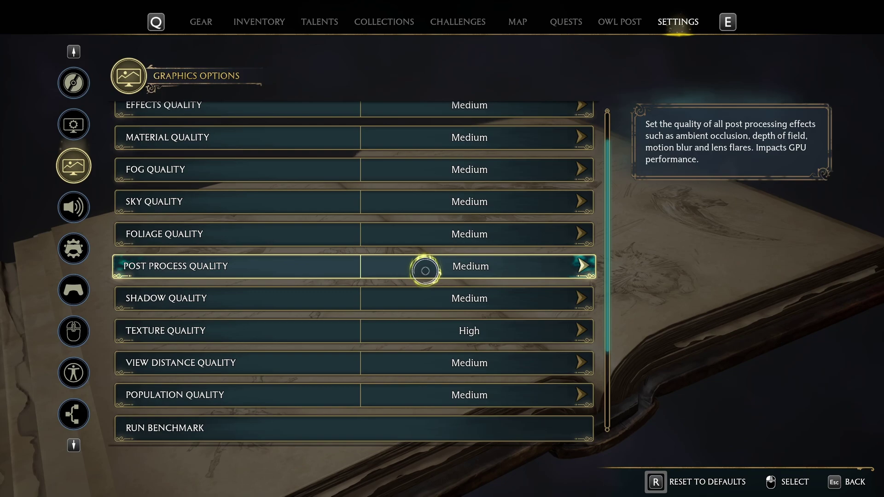
{"action": "scroll", "coordinate": [298, 283], "scroll_direction": "down", "scroll_amount": 1}
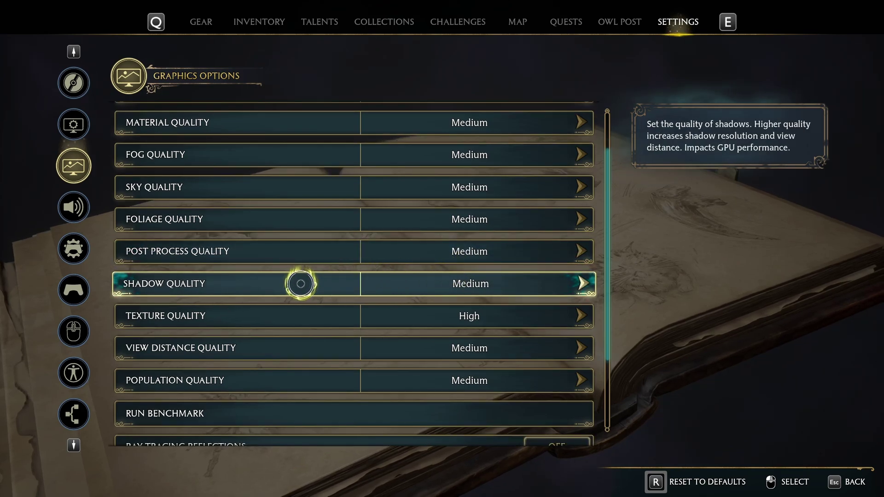
{"action": "scroll", "coordinate": [484, 284], "scroll_direction": "down", "scroll_amount": 2}
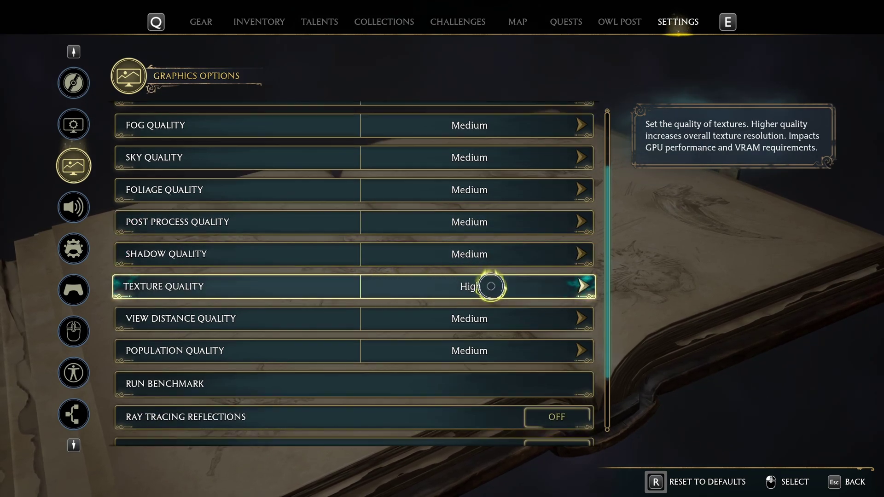
{"action": "scroll", "coordinate": [532, 234], "scroll_direction": "down", "scroll_amount": 4}
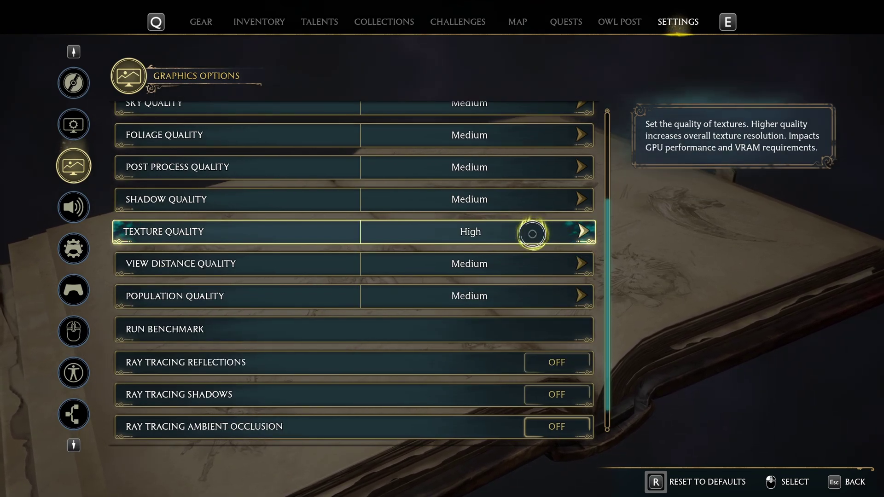
{"action": "left_click", "coordinate": [513, 230]}
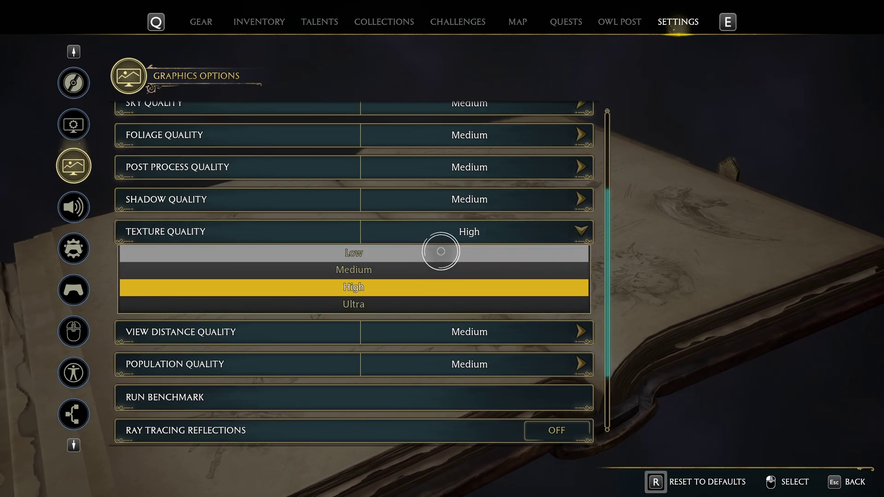
{"action": "left_click", "coordinate": [437, 233]}
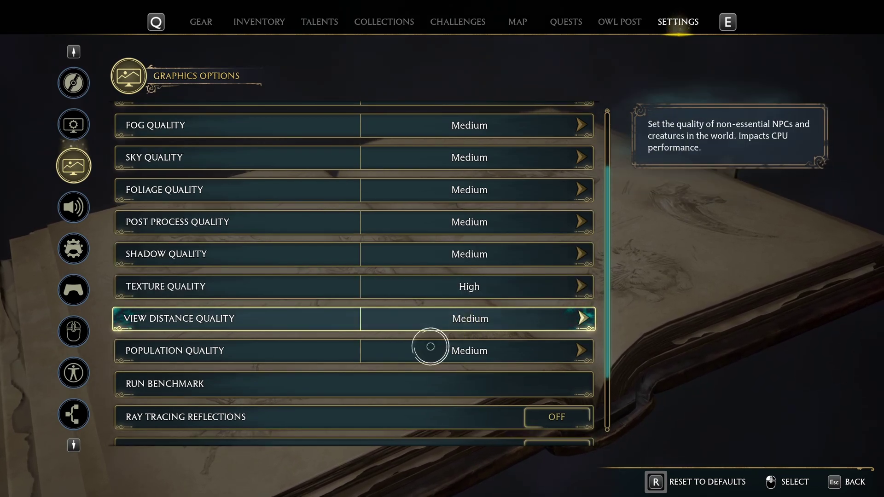
{"action": "scroll", "coordinate": [389, 357], "scroll_direction": "down", "scroll_amount": 1}
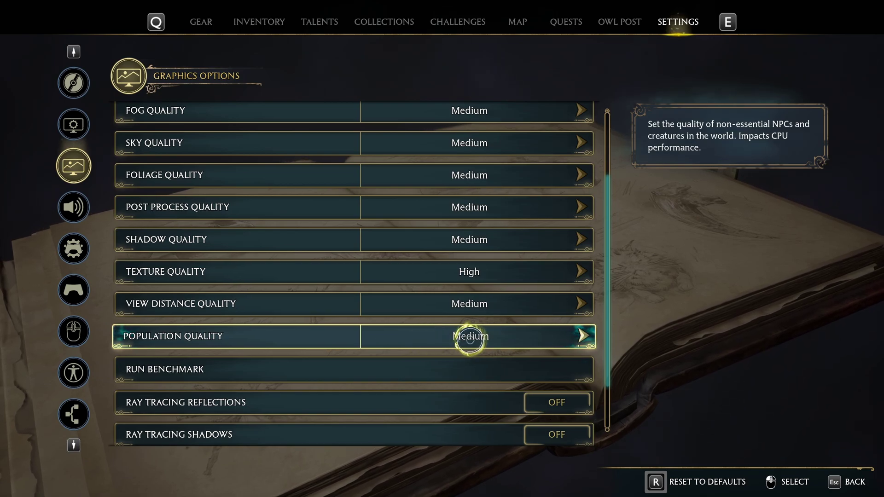
{"action": "scroll", "coordinate": [469, 337], "scroll_direction": "down", "scroll_amount": 2}
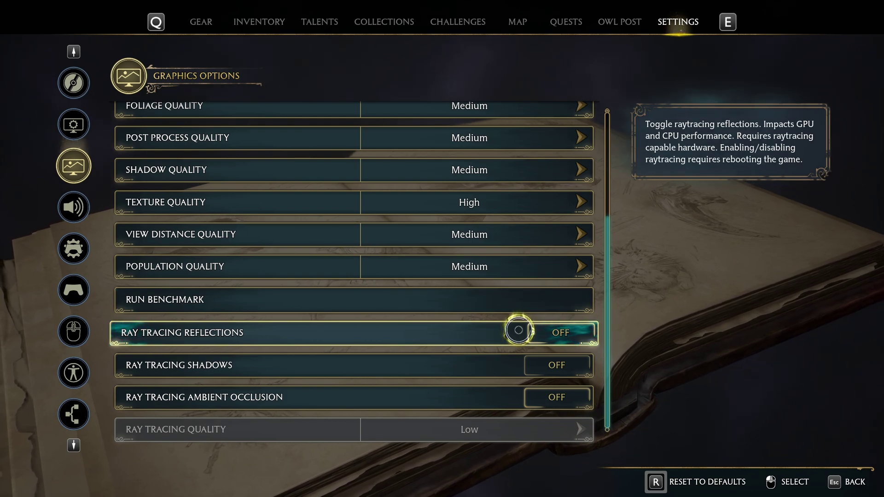
{"action": "key", "text": "Escape"}
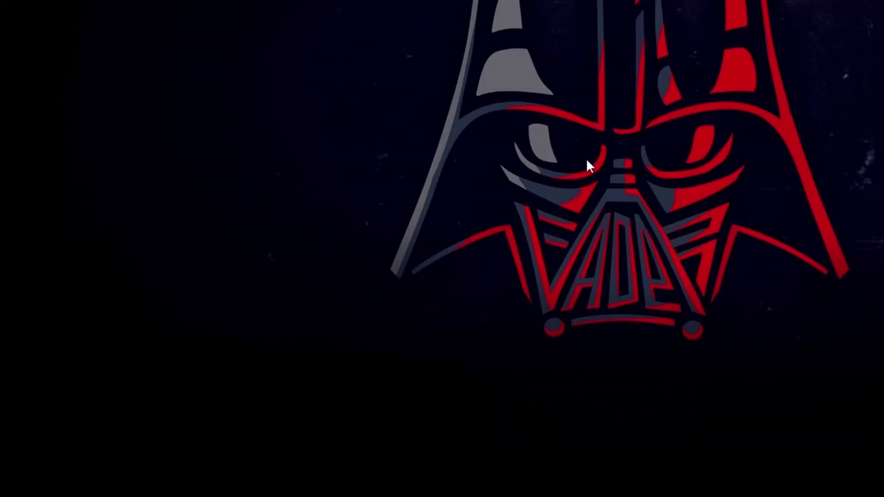
Step: Switch to NVIDIA Control Panel and show the program-specific settings under Manage 3D Settings
{"action": "right_click", "coordinate": [543, 144]}
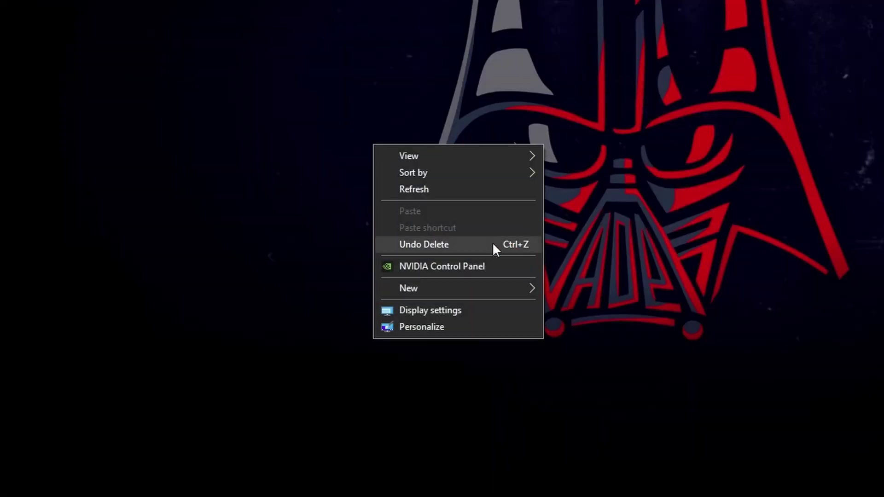
{"action": "left_click", "coordinate": [471, 267]}
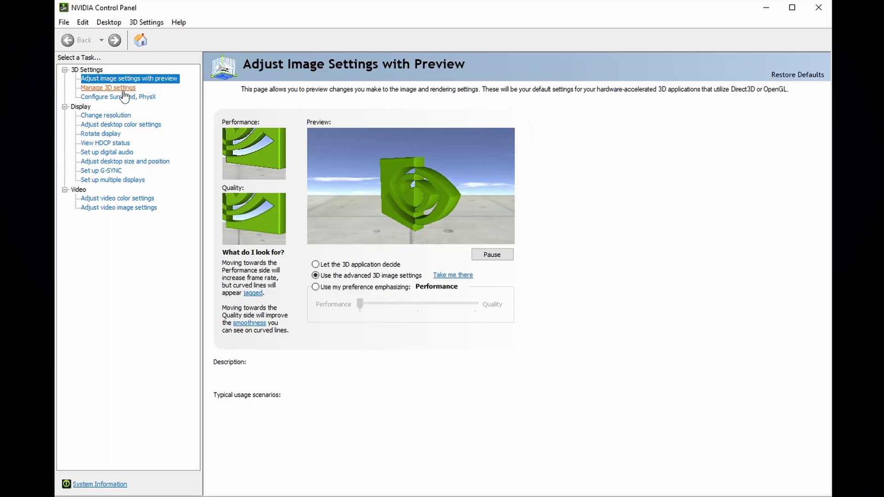
{"action": "left_click", "coordinate": [119, 88]}
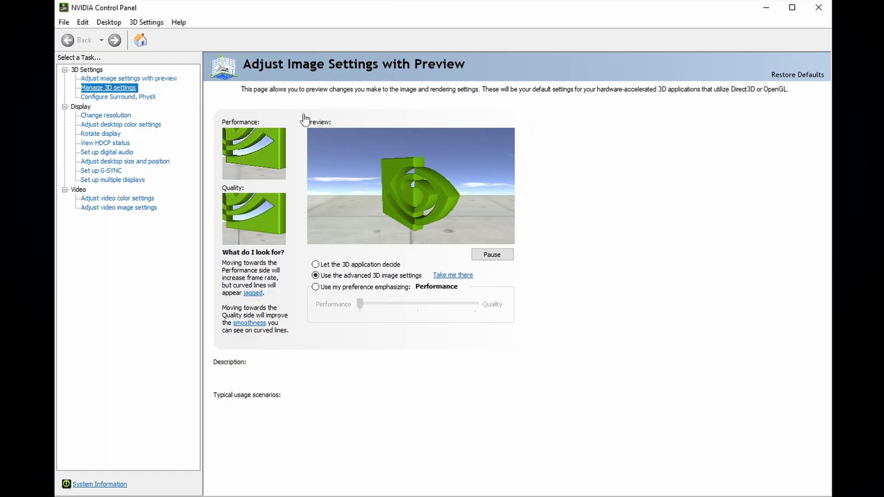
{"action": "left_click", "coordinate": [320, 143]}
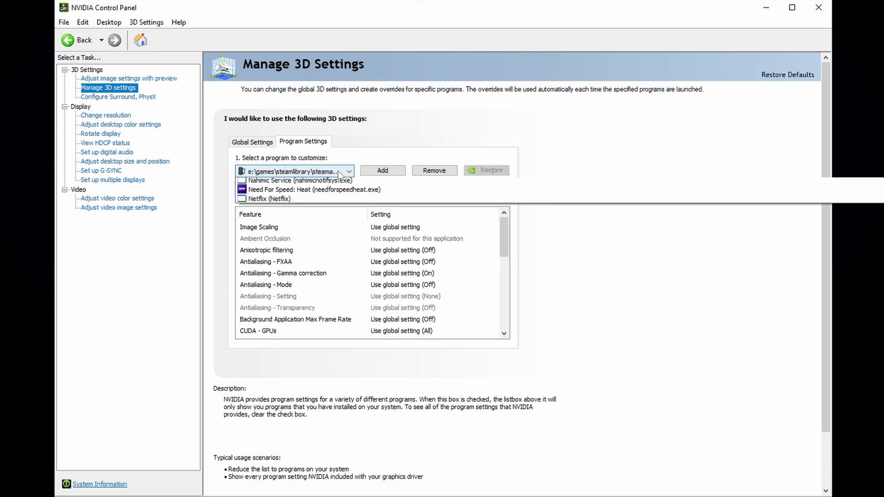
Step: Choose hogwartslegacy.exe as the program to customize, checking the list of programs that can be added
{"action": "left_click", "coordinate": [338, 170]}
{"action": "left_click", "coordinate": [316, 173]}
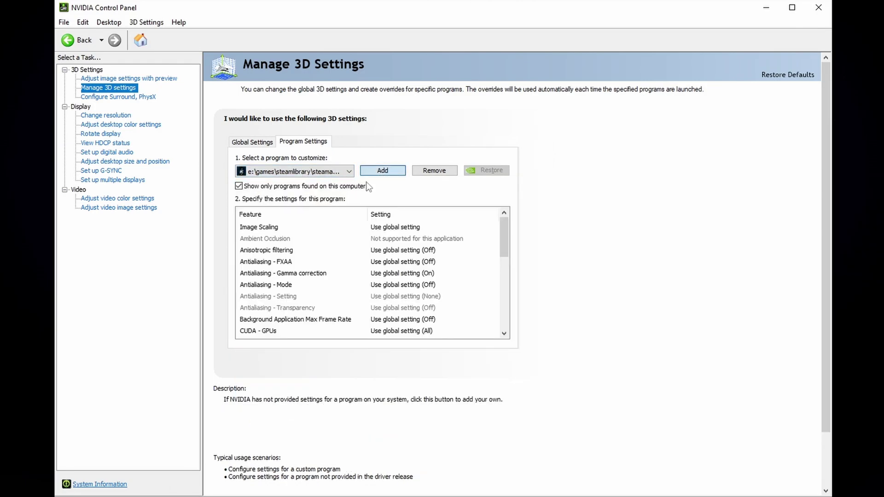
{"action": "left_click", "coordinate": [401, 174]}
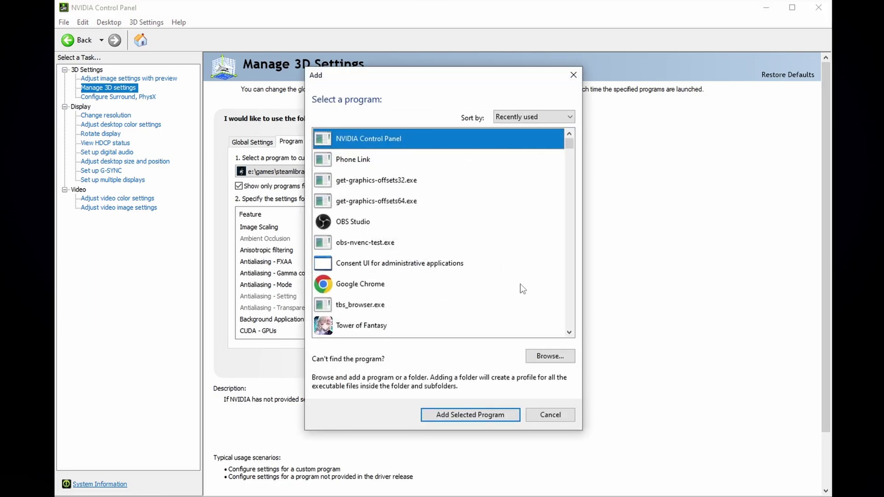
{"action": "scroll", "coordinate": [521, 284], "scroll_direction": "down", "scroll_amount": 3}
{"action": "left_click_drag", "start_coordinate": [570, 159], "coordinate": [569, 300]}
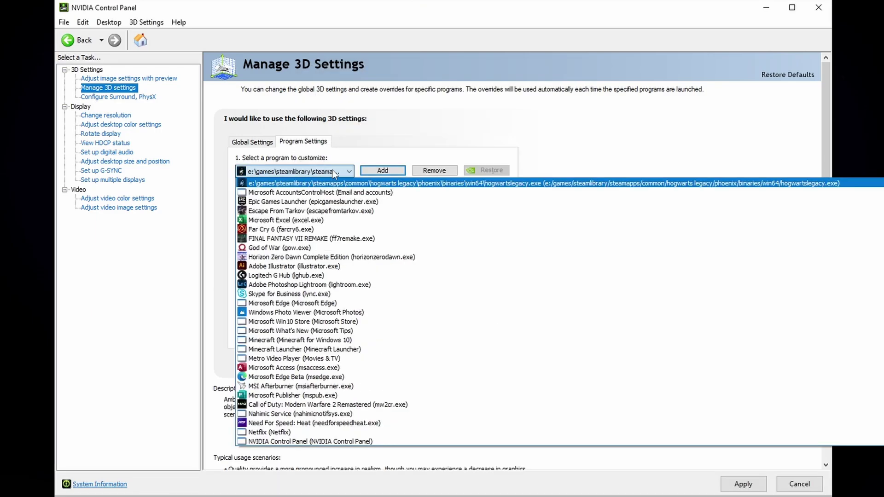
{"action": "left_click", "coordinate": [527, 165]}
Step: Set the power management mode to Prefer maximum performance for hogwartslegacy.exe
{"action": "left_click_drag", "start_coordinate": [504, 244], "coordinate": [505, 277]}
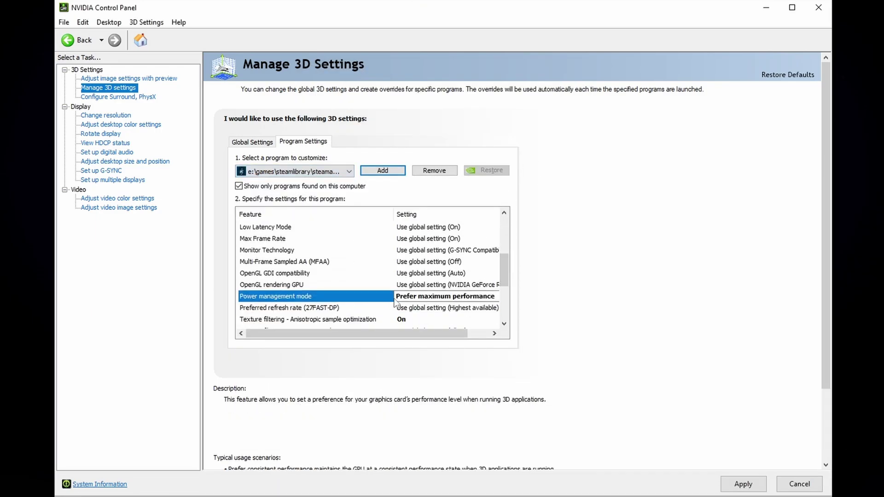
{"action": "left_click", "coordinate": [437, 301]}
{"action": "left_click", "coordinate": [460, 327]}
Step: Set texture filtering anisotropic sample optimization to On and texture filtering quality to High performance for the game
{"action": "left_click_drag", "start_coordinate": [509, 265], "coordinate": [509, 288]}
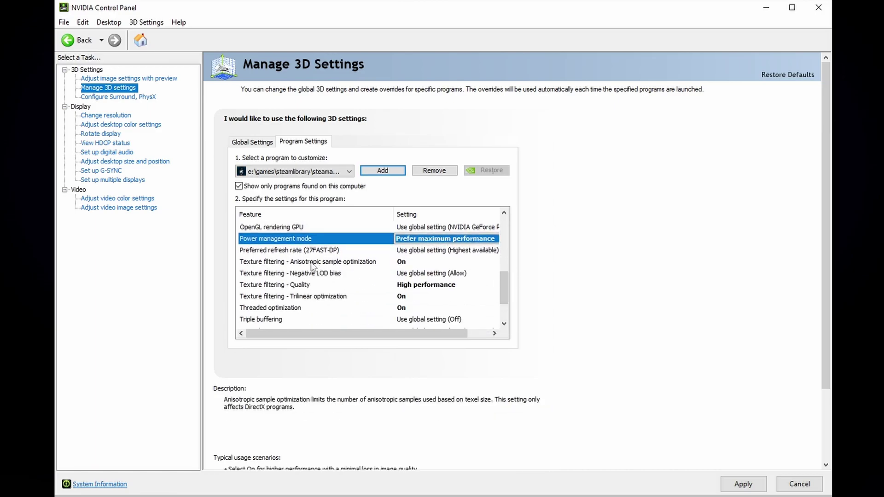
{"action": "left_click", "coordinate": [404, 263]}
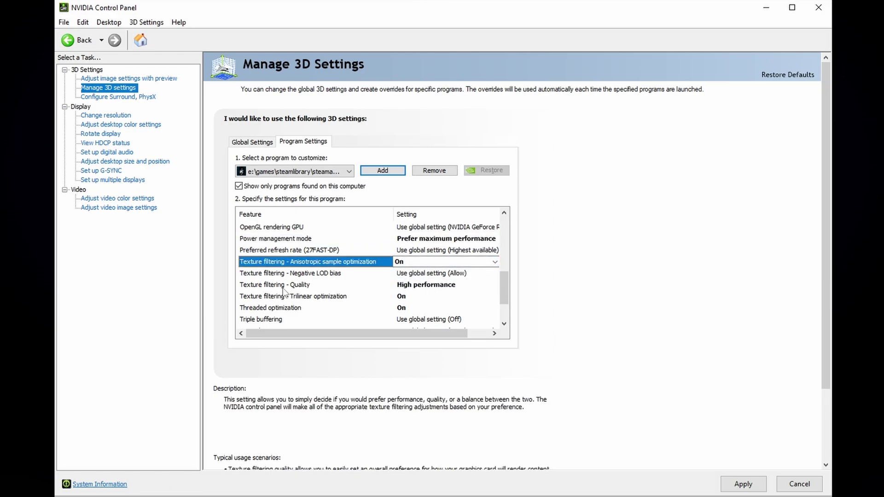
{"action": "left_click", "coordinate": [431, 288]}
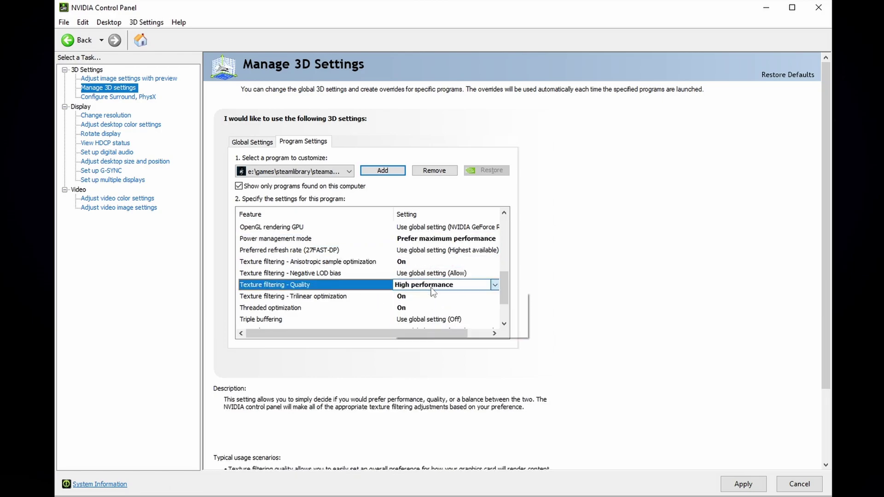
{"action": "left_click", "coordinate": [431, 331]}
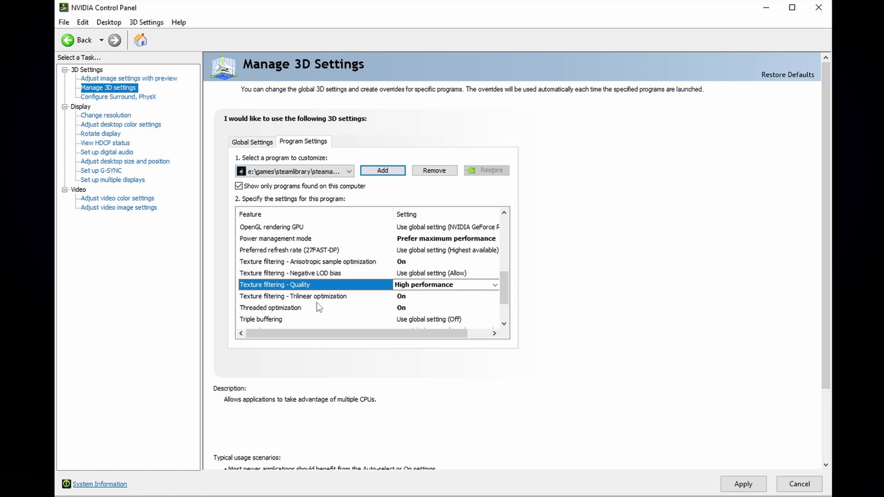
Step: Set texture filtering trilinear optimization and threaded optimization to On for the game
{"action": "left_click", "coordinate": [424, 296]}
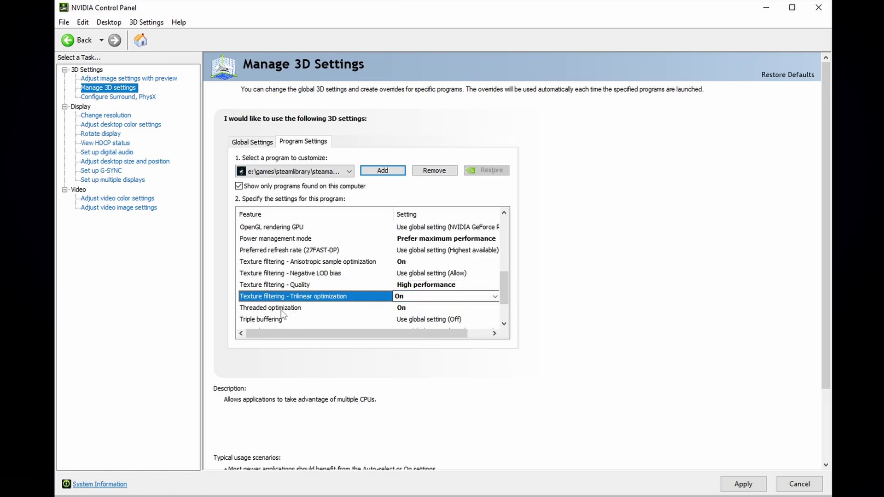
{"action": "left_click", "coordinate": [409, 309]}
{"action": "left_click", "coordinate": [416, 309]}
{"action": "left_click_drag", "start_coordinate": [504, 291], "coordinate": [501, 305]}
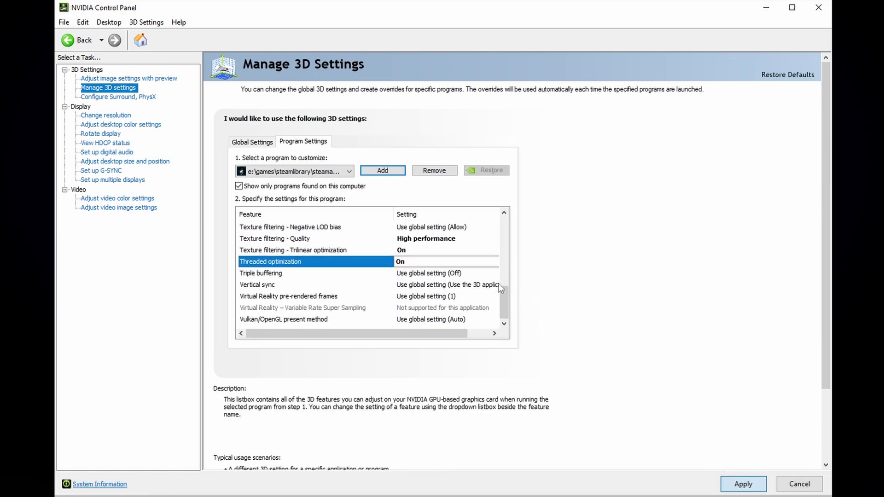
Step: Set the shader cache size to Unlimited in the global 3D settings
{"action": "left_click", "coordinate": [258, 142]}
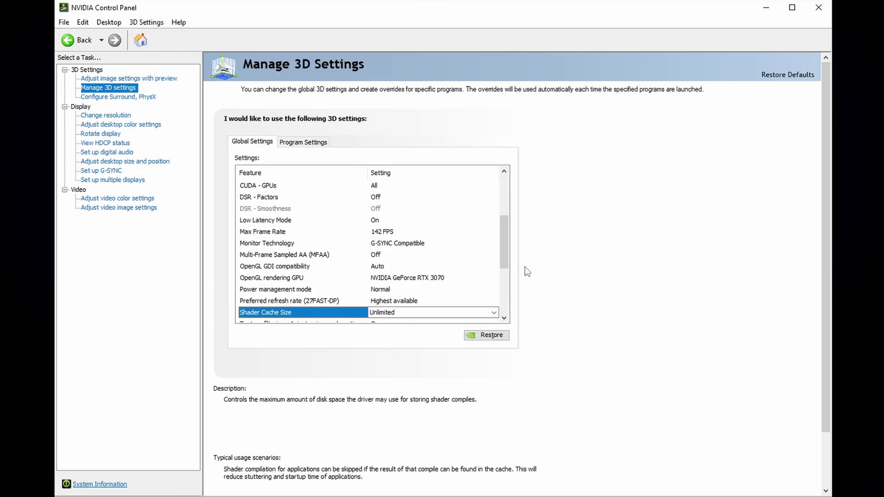
{"action": "left_click_drag", "start_coordinate": [504, 249], "coordinate": [500, 283]}
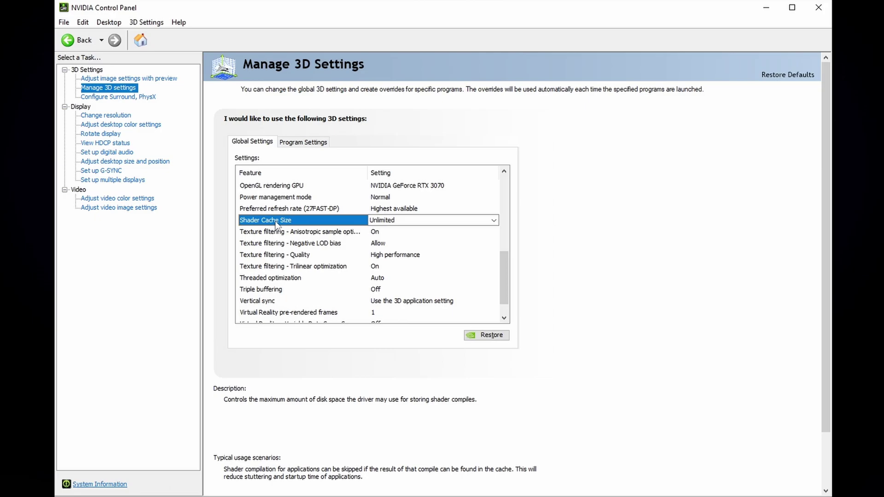
{"action": "left_click", "coordinate": [409, 223]}
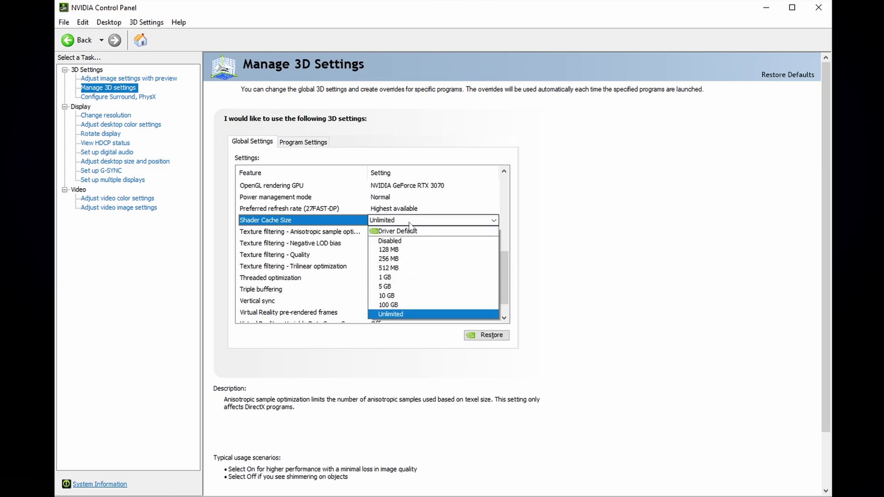
{"action": "left_click", "coordinate": [416, 315]}
{"action": "scroll", "coordinate": [518, 306], "scroll_direction": "down", "scroll_amount": 1}
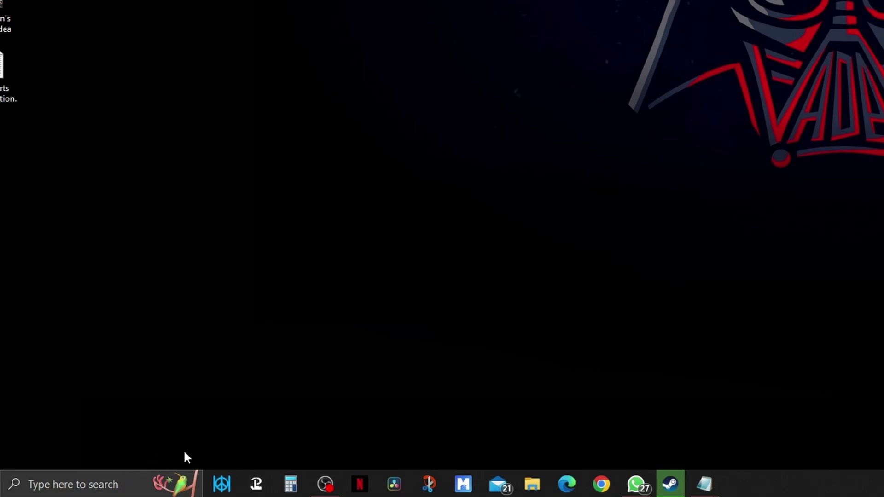
Step: Search Windows for the graphics settings and open the Graphics settings page
{"action": "left_click", "coordinate": [184, 483]}
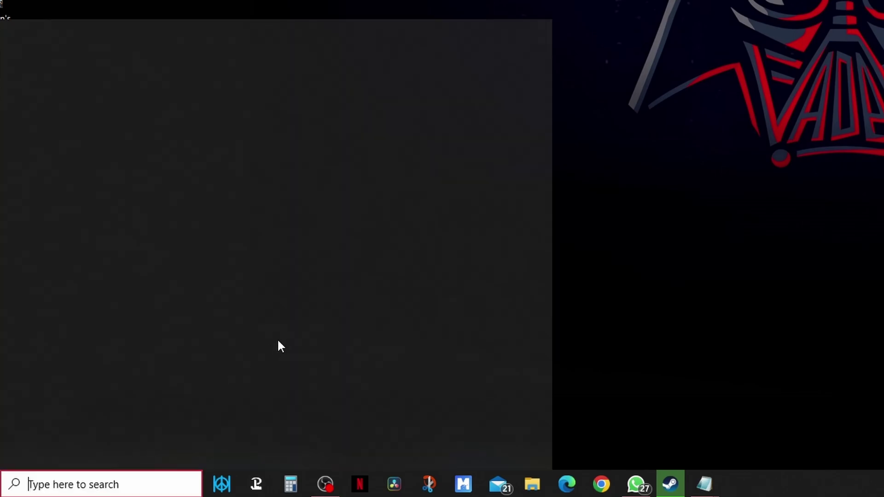
{"action": "type", "text": "graphic"}
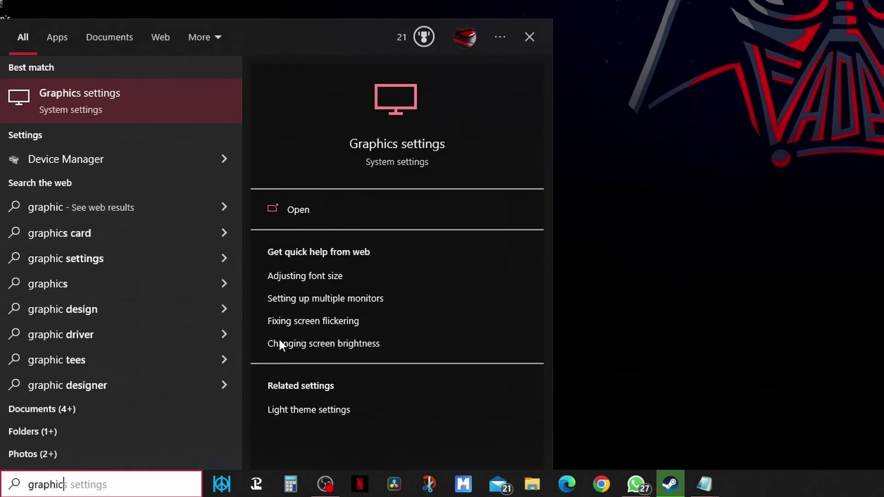
{"action": "key", "text": "Return"}
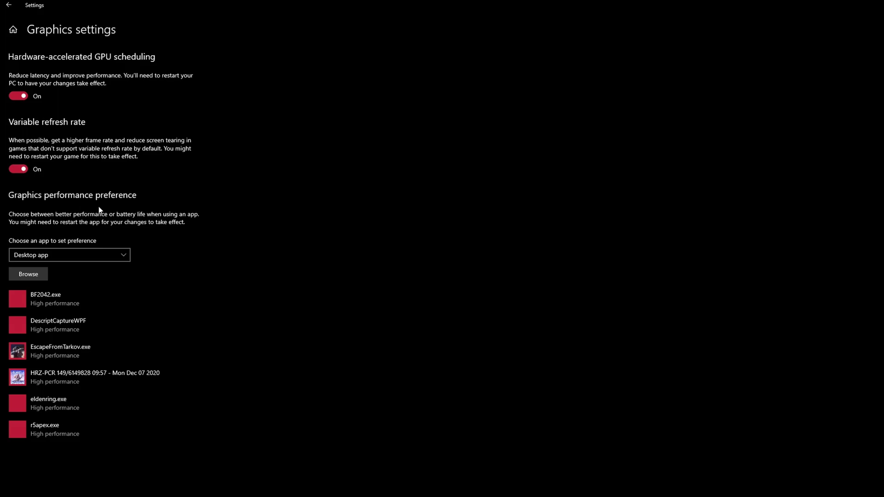
Step: Browse for a desktop app to set a graphics preference, going to SteamLibrary\steamapps\common\Hogwarts Legacy
{"action": "left_click", "coordinate": [35, 278]}
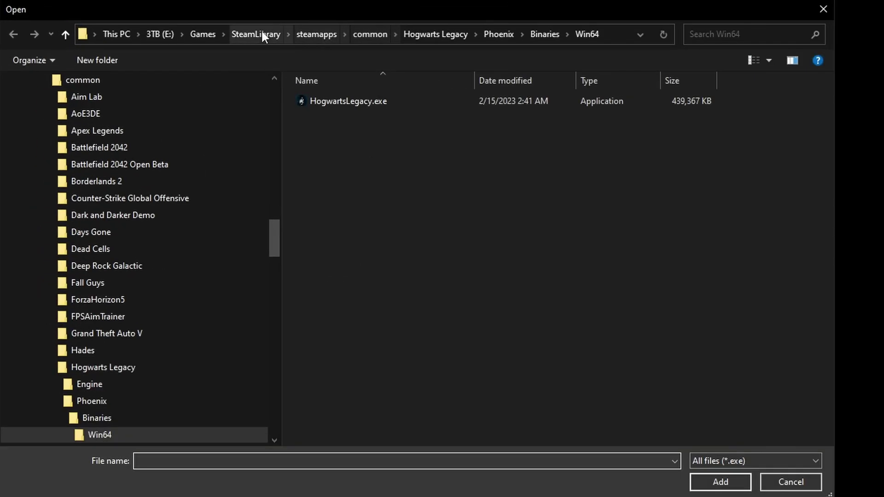
{"action": "left_click", "coordinate": [262, 35]}
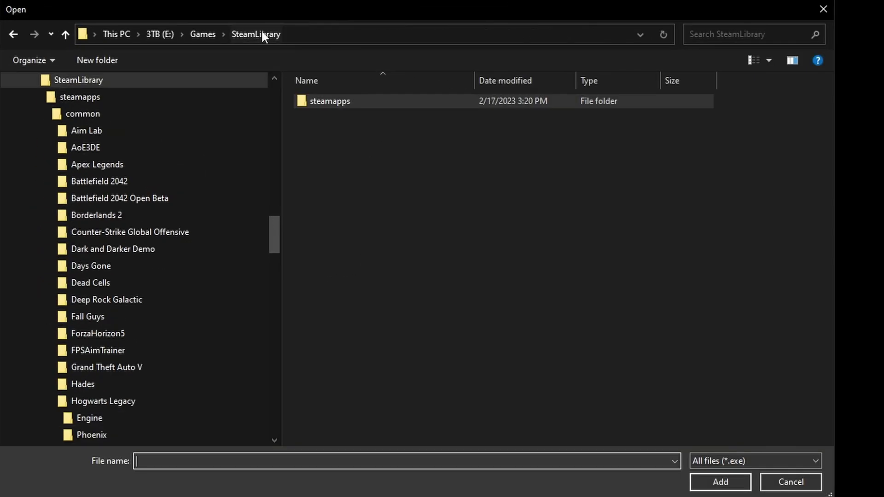
{"action": "double_click", "coordinate": [352, 102]}
{"action": "double_click", "coordinate": [334, 101]}
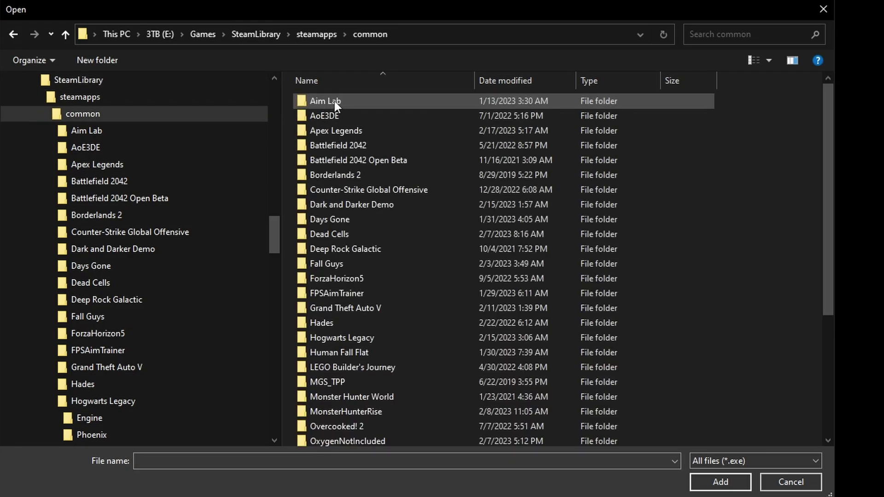
{"action": "scroll", "coordinate": [399, 303], "scroll_direction": "down", "scroll_amount": 2}
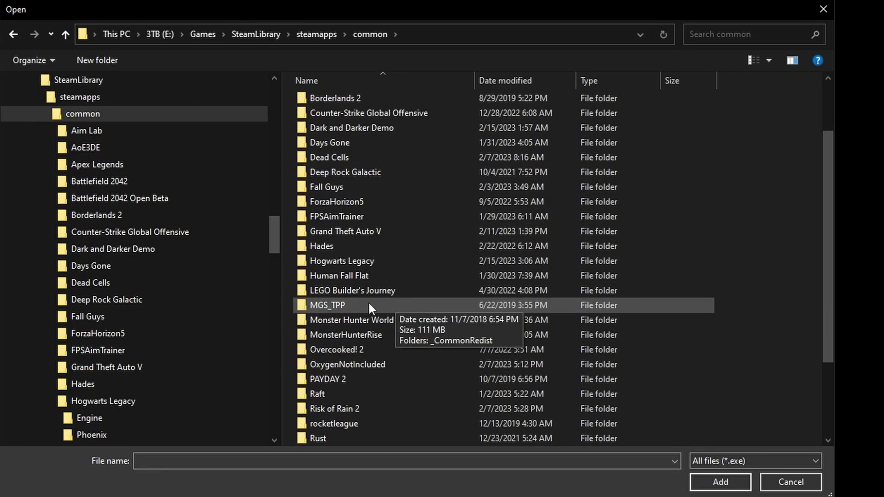
{"action": "double_click", "coordinate": [344, 259]}
Step: Add HogwartsLegacy.exe from the Phoenix\Binaries\Win64 folder to the graphics performance preference apps
{"action": "double_click", "coordinate": [341, 115]}
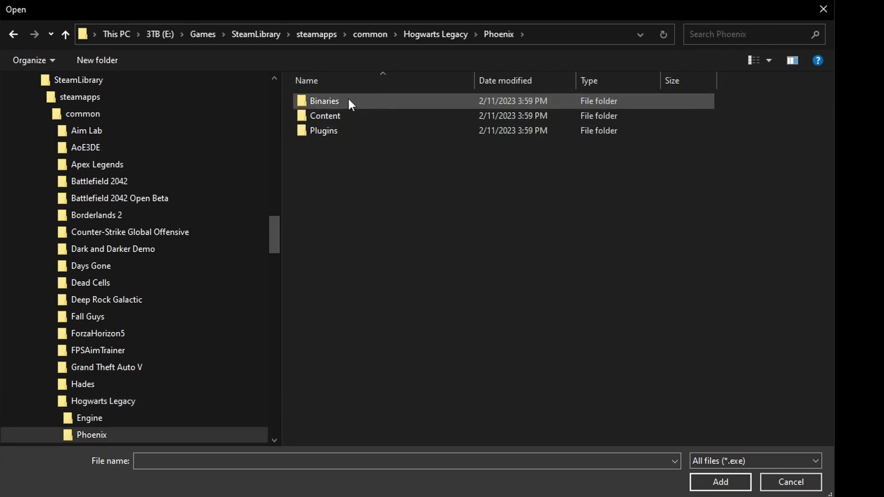
{"action": "double_click", "coordinate": [348, 102]}
{"action": "double_click", "coordinate": [340, 101]}
{"action": "left_click", "coordinate": [341, 101]}
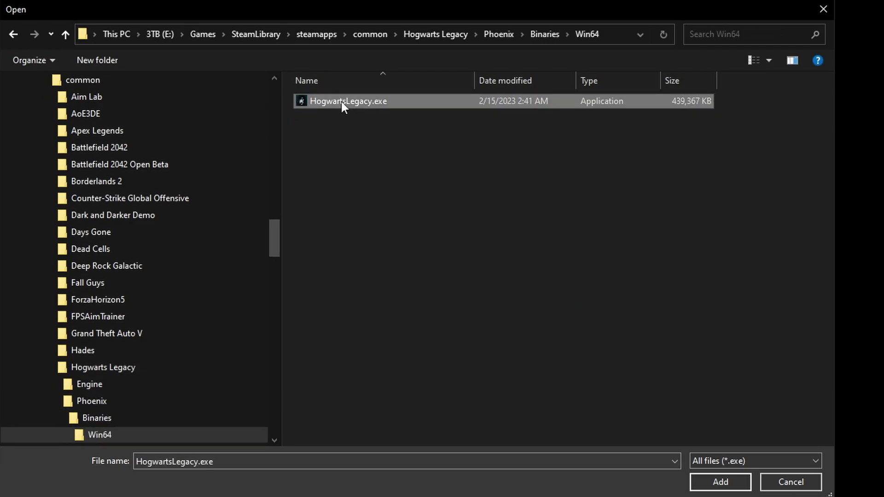
{"action": "left_click", "coordinate": [399, 111]}
{"action": "left_click", "coordinate": [378, 103]}
{"action": "left_click", "coordinate": [720, 482]}
Step: Set the graphics preference for the added Hogwarts Legacy app to High performance and save it
{"action": "left_click", "coordinate": [129, 452]}
{"action": "left_click", "coordinate": [275, 295]}
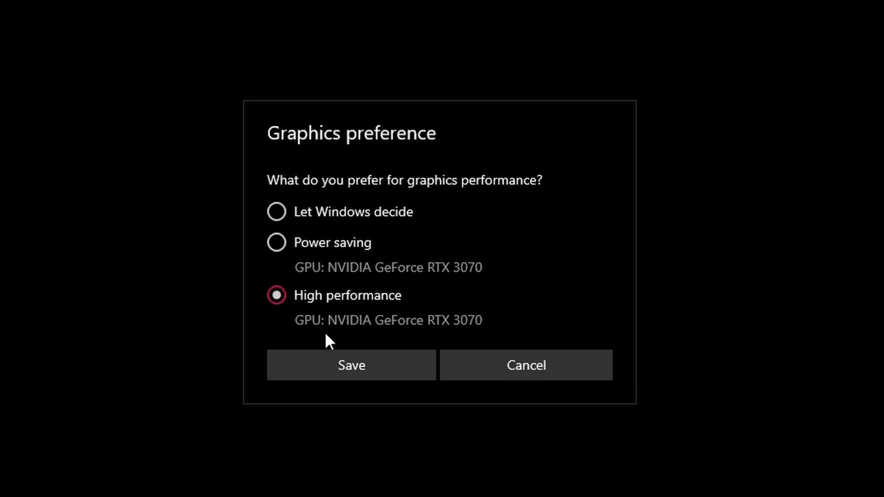
{"action": "left_click", "coordinate": [348, 365]}
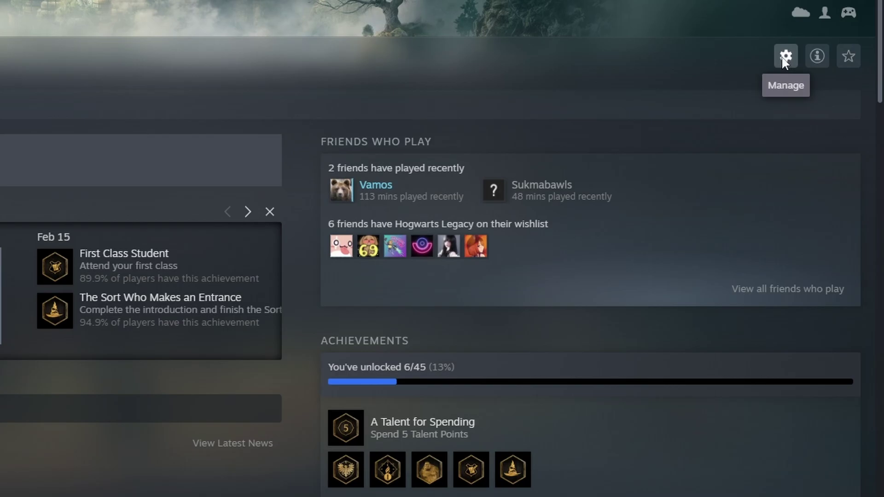
Step: Browse Hogwarts Legacy's local files from its Steam library page and open the Phoenix\Binaries\Win64 folder
{"action": "left_click", "coordinate": [785, 56]}
{"action": "mouse_move", "coordinate": [792, 120]}
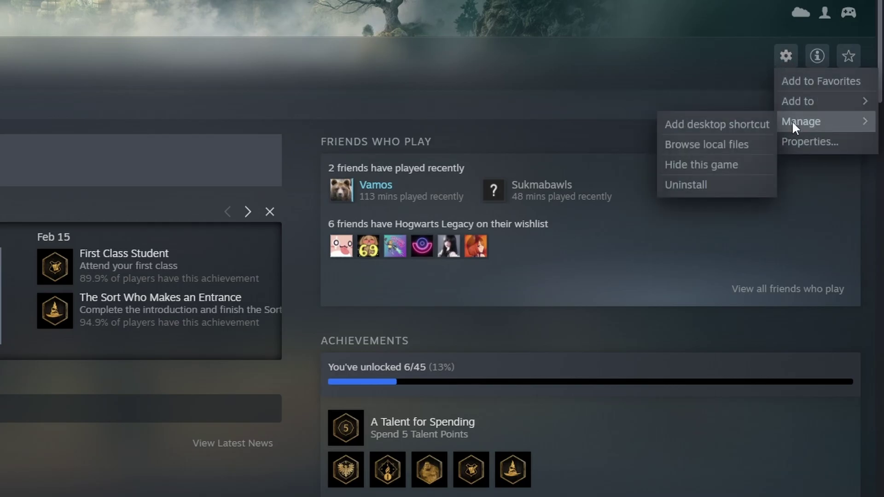
{"action": "left_click", "coordinate": [717, 144]}
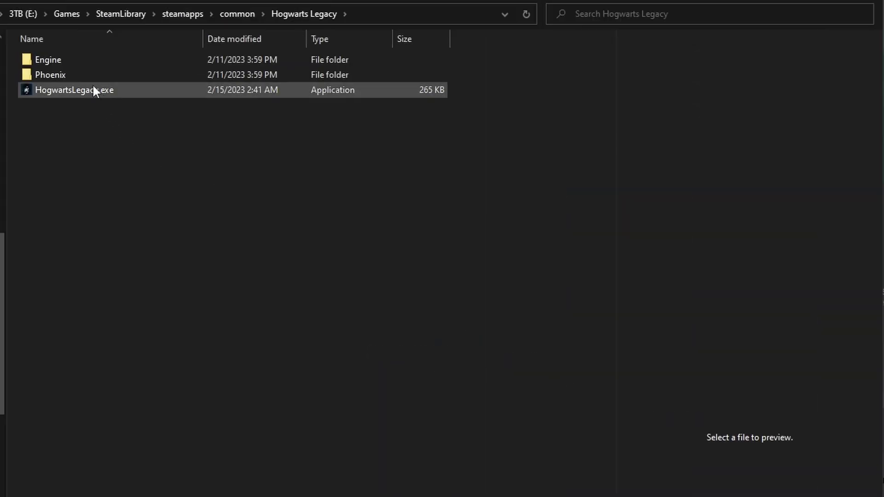
{"action": "double_click", "coordinate": [73, 69]}
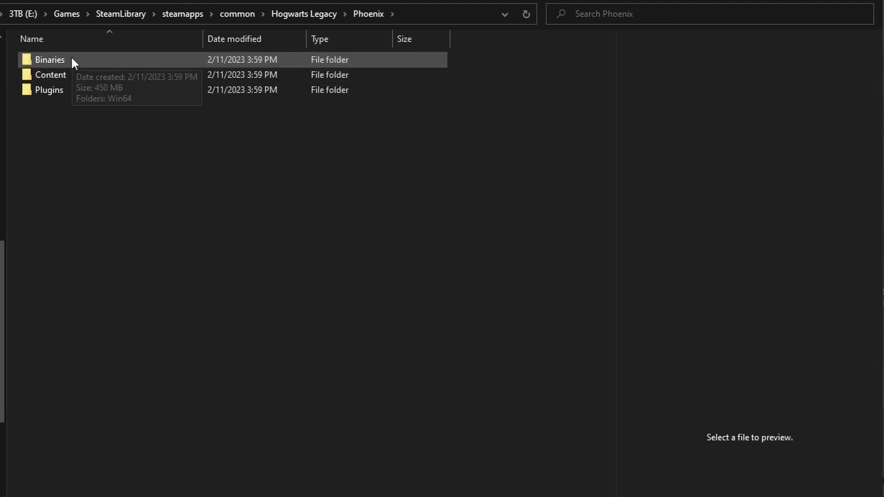
{"action": "double_click", "coordinate": [72, 60]}
{"action": "double_click", "coordinate": [71, 60]}
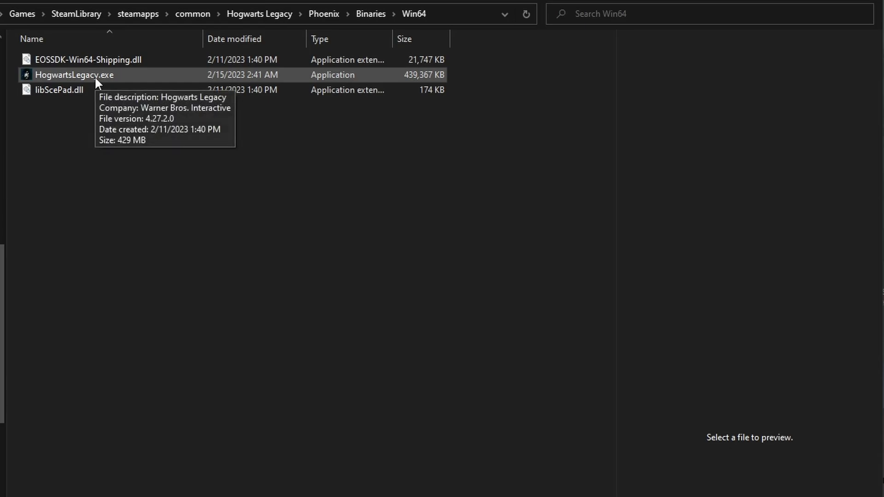
Step: In the compatibility properties of Win64's HogwartsLegacy.exe, disable fullscreen optimizations and override high DPI scaling with Application
{"action": "right_click", "coordinate": [95, 76]}
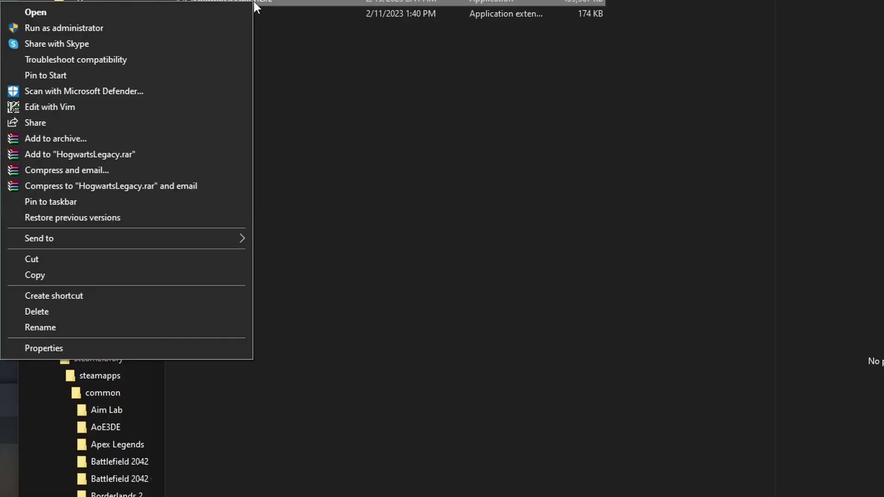
{"action": "left_click", "coordinate": [27, 422]}
{"action": "left_click", "coordinate": [167, 113]}
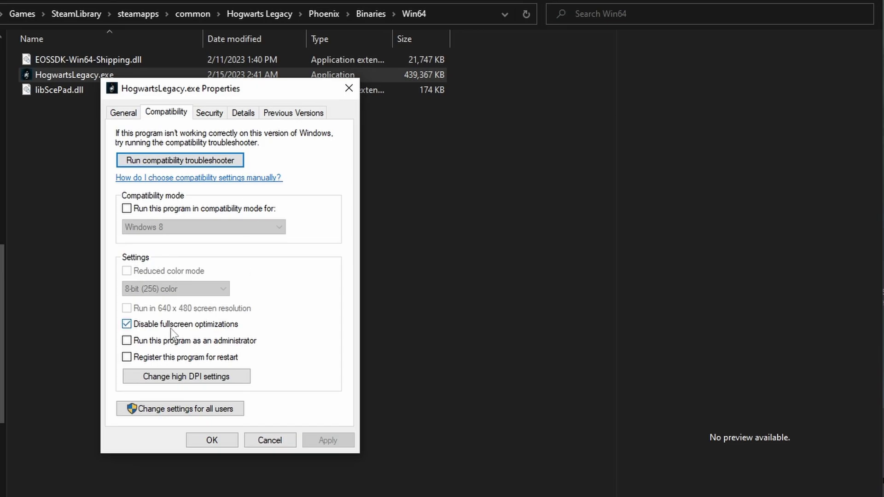
{"action": "left_click", "coordinate": [198, 378]}
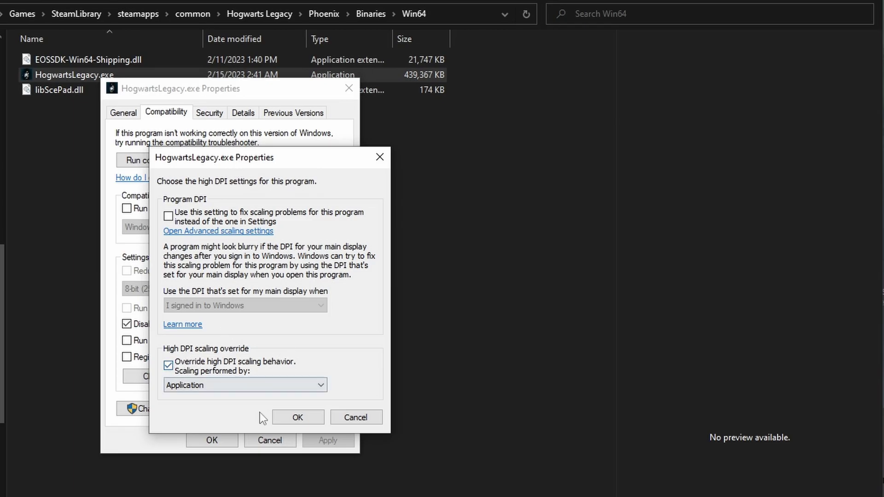
{"action": "left_click", "coordinate": [300, 421]}
{"action": "left_click", "coordinate": [327, 439]}
{"action": "left_click", "coordinate": [213, 440]}
Step: Return to the main Hogwarts Legacy folder and open the properties of its HogwartsLegacy.exe
{"action": "left_click", "coordinate": [237, 281]}
{"action": "key", "text": "F5"}
{"action": "key", "text": "BackSpace"}
{"action": "key", "text": "BackSpace"}
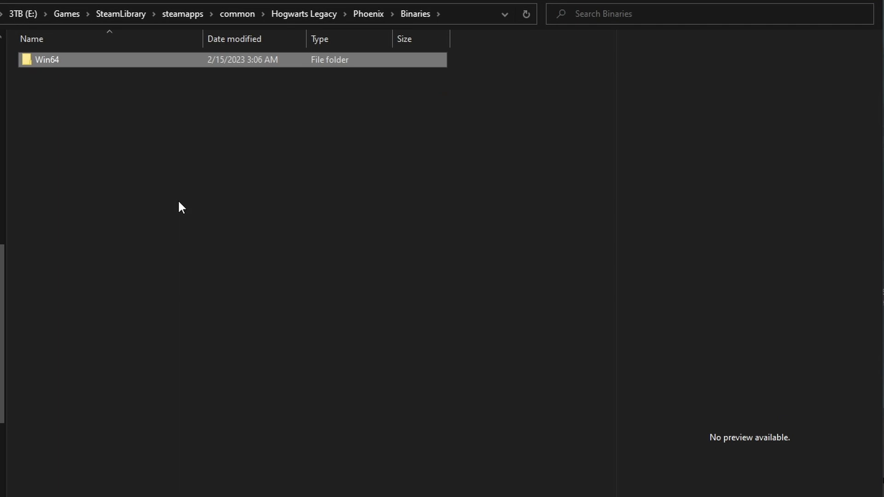
{"action": "key", "text": "BackSpace"}
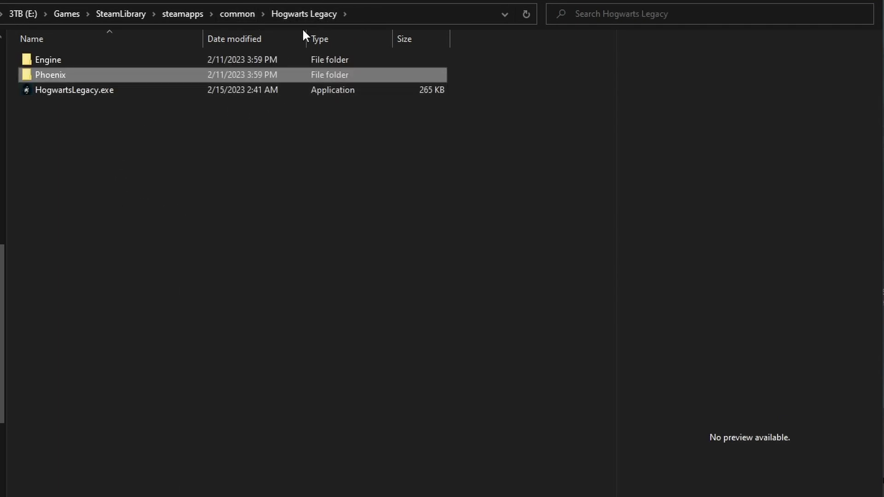
{"action": "left_click", "coordinate": [99, 92]}
{"action": "right_click", "coordinate": [93, 88]}
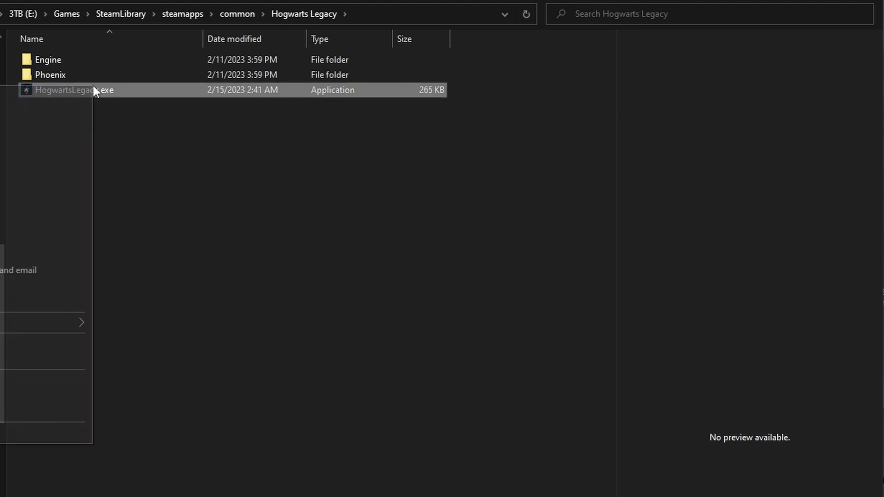
{"action": "left_click", "coordinate": [4, 437]}
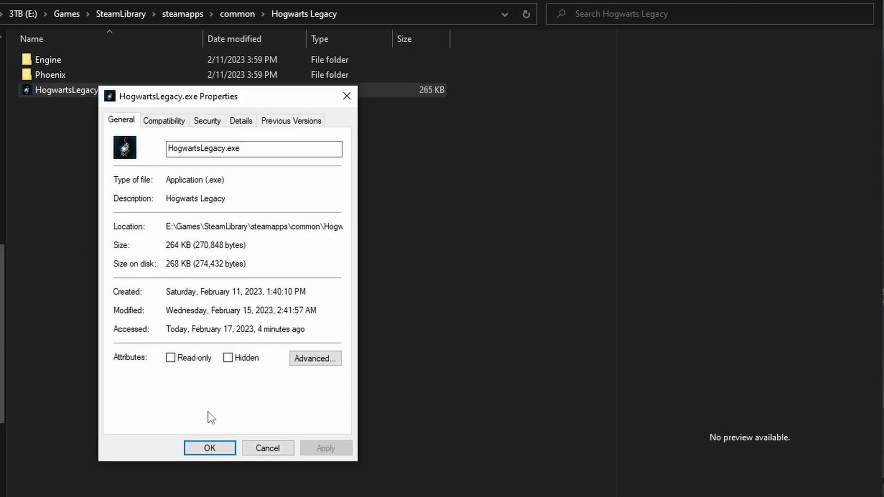
Step: Disable fullscreen optimizations and override high DPI scaling with Application for the main folder's HogwartsLegacy.exe
{"action": "left_click", "coordinate": [171, 132]}
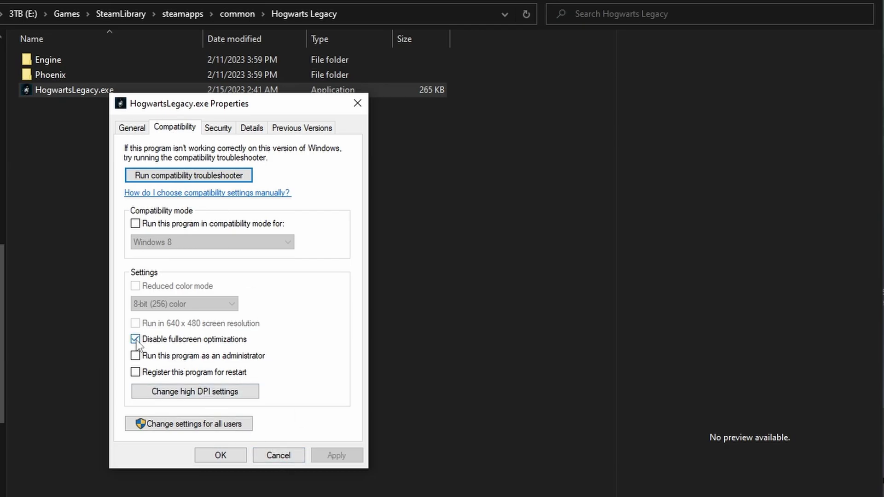
{"action": "left_click", "coordinate": [198, 395]}
{"action": "left_click", "coordinate": [211, 376]}
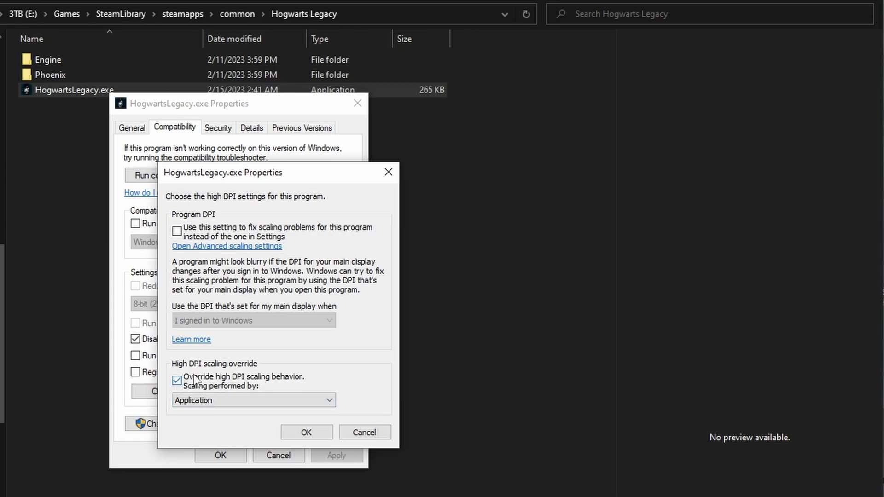
{"action": "left_click", "coordinate": [324, 437]}
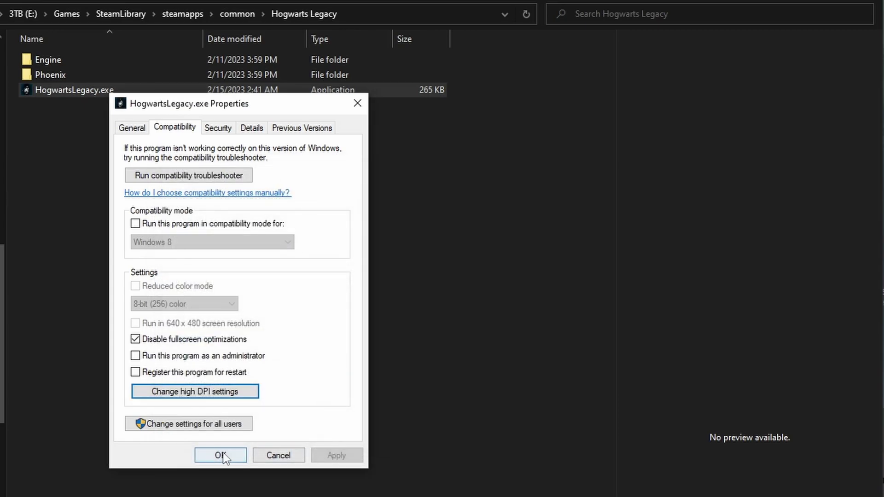
{"action": "left_click", "coordinate": [222, 455]}
{"action": "left_click", "coordinate": [219, 385]}
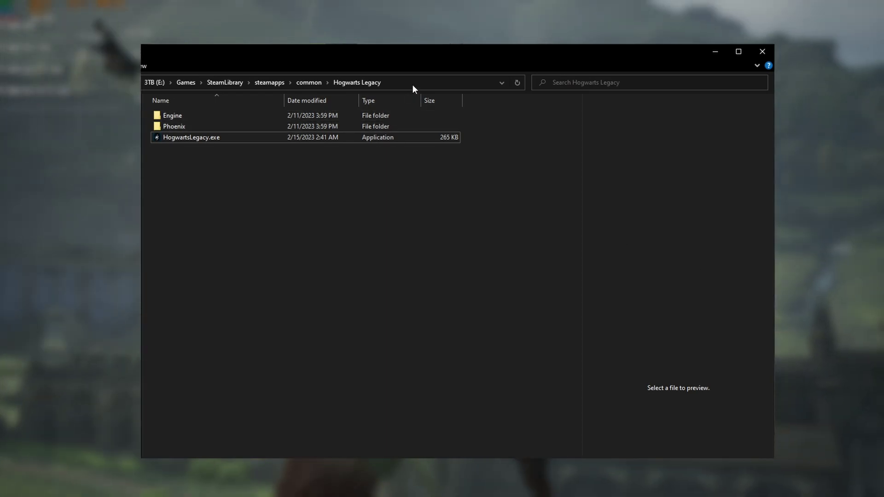
Step: Go to the folder %LocalAppData%\Hogwarts Legacy\Saved\Config\WindowsNoEditor
{"action": "left_click", "coordinate": [414, 83]}
{"action": "type", "text": "%LocalAppData%\\Hogwarts Legacy\\Saved\\Config\\WindowsNoEditor"}
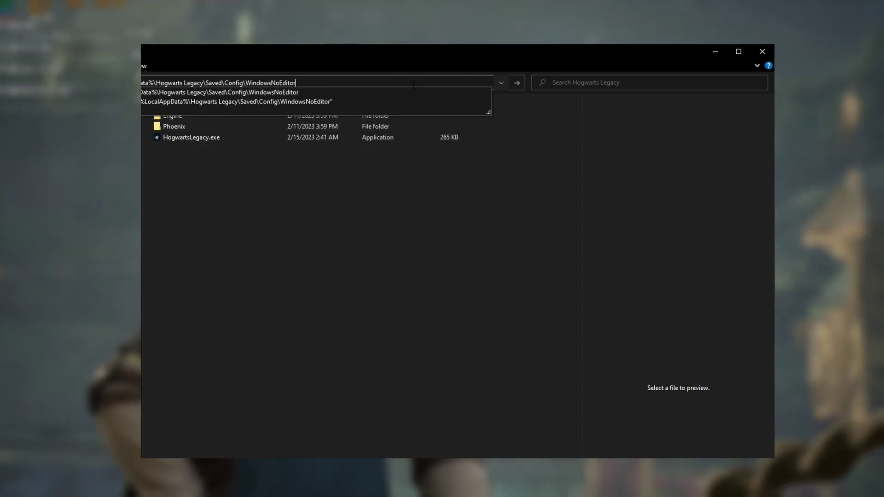
{"action": "key", "text": "Return"}
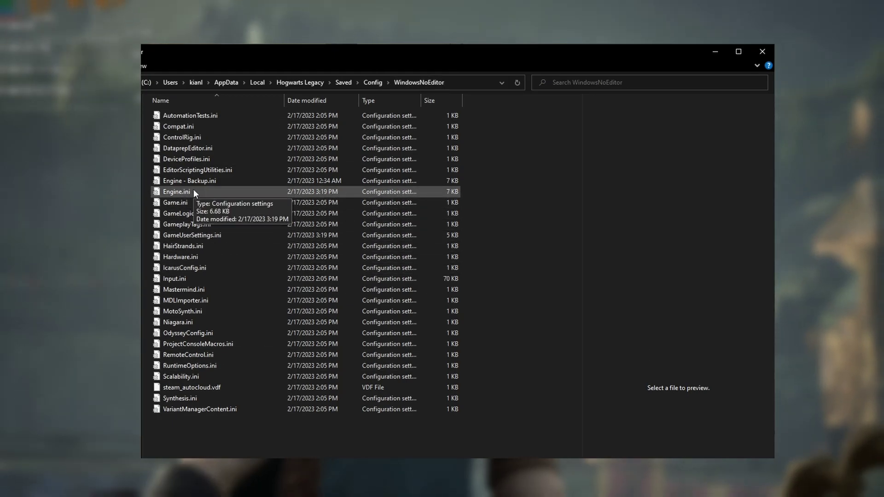
Step: Locate Engine.ini and its backup copy, Engine - Backup.ini, in the config folder
{"action": "left_click", "coordinate": [193, 191]}
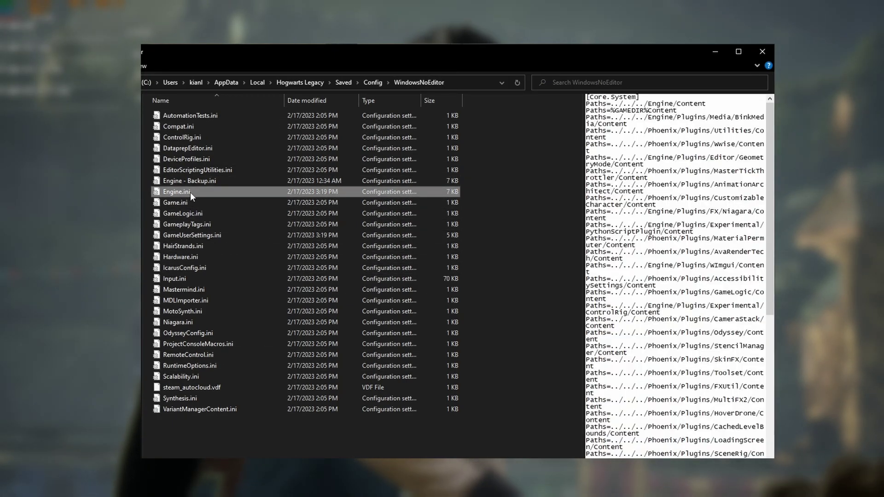
{"action": "right_click", "coordinate": [189, 192]}
{"action": "left_click", "coordinate": [242, 395]}
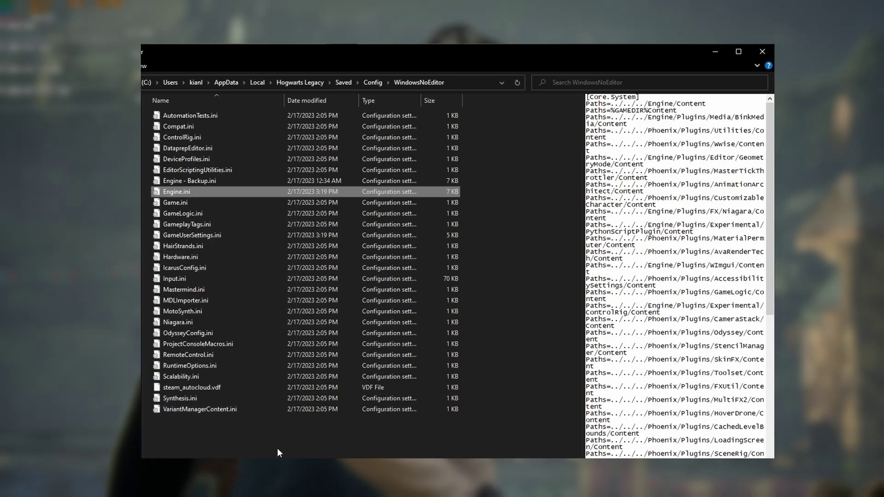
{"action": "left_click", "coordinate": [201, 181]}
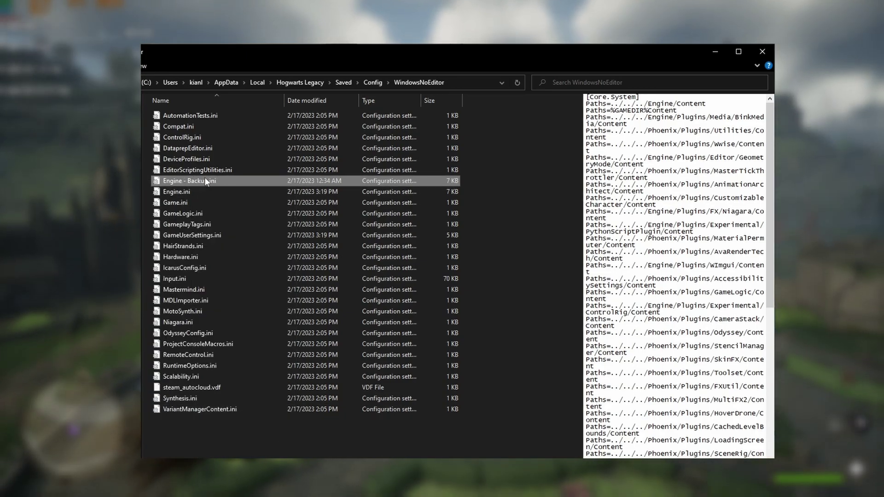
Step: Open Engine.ini in Notepad and paste the block of streaming and rendering tweaks below the last Paths line
{"action": "left_click", "coordinate": [198, 191]}
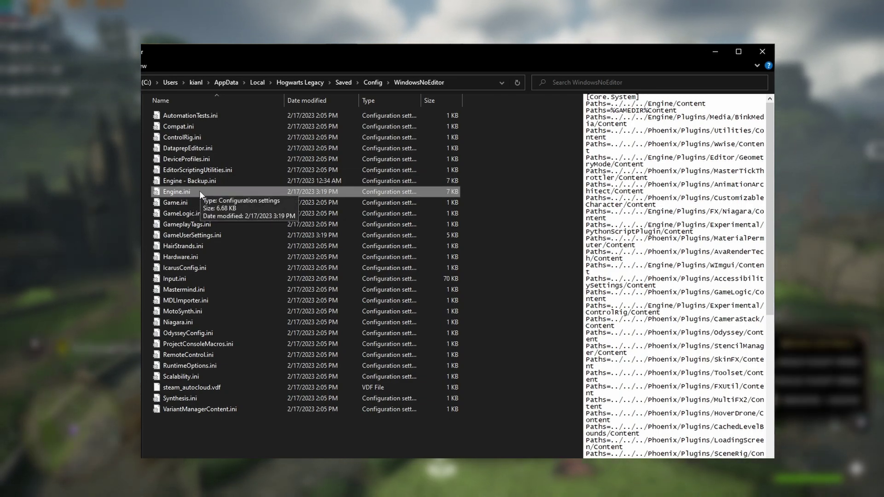
{"action": "double_click", "coordinate": [199, 191]}
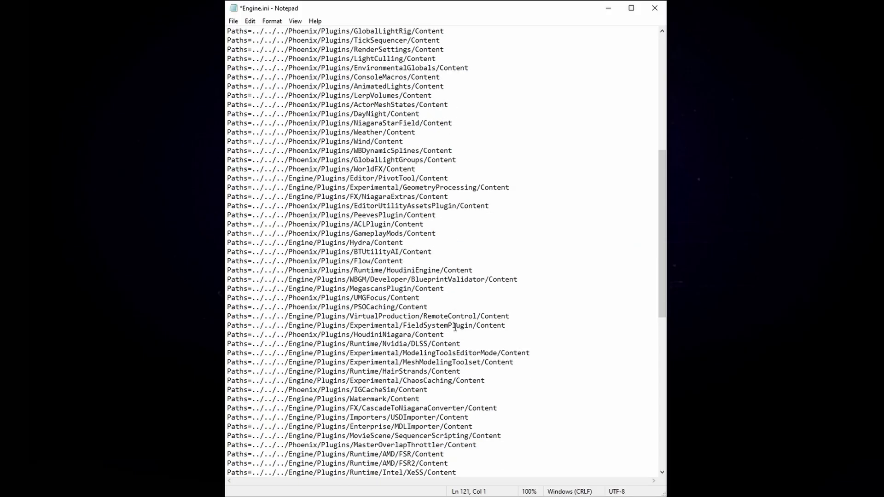
{"action": "scroll", "coordinate": [437, 350], "scroll_direction": "down", "scroll_amount": 15}
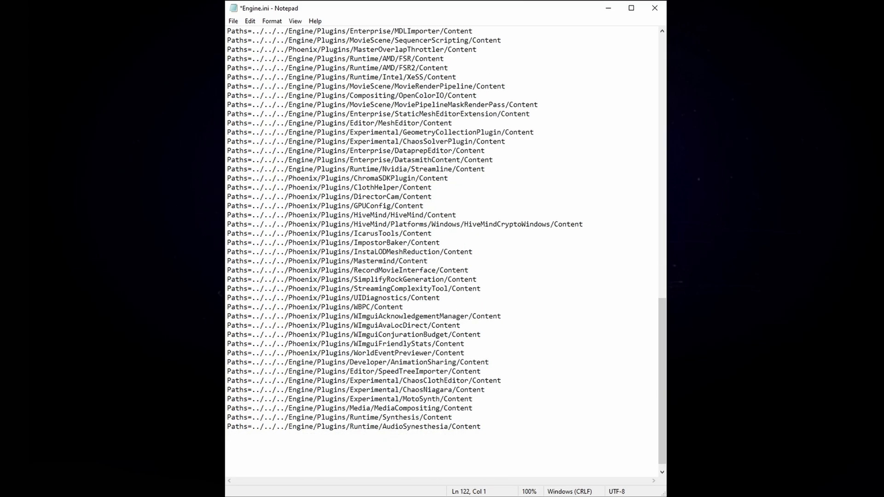
{"action": "key", "text": "ctrl+v"}
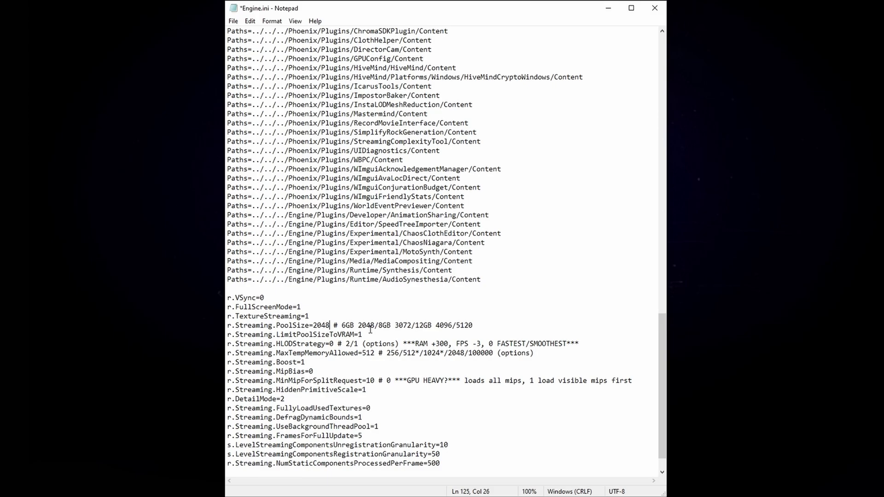
Step: Set r.Streaming.PoolSize to 3072 in Engine.ini
{"action": "key", "text": "BackSpace"}
{"action": "key", "text": "BackSpace"}
{"action": "key", "text": "BackSpace"}
{"action": "key", "text": "BackSpace"}
{"action": "type", "text": "30"}
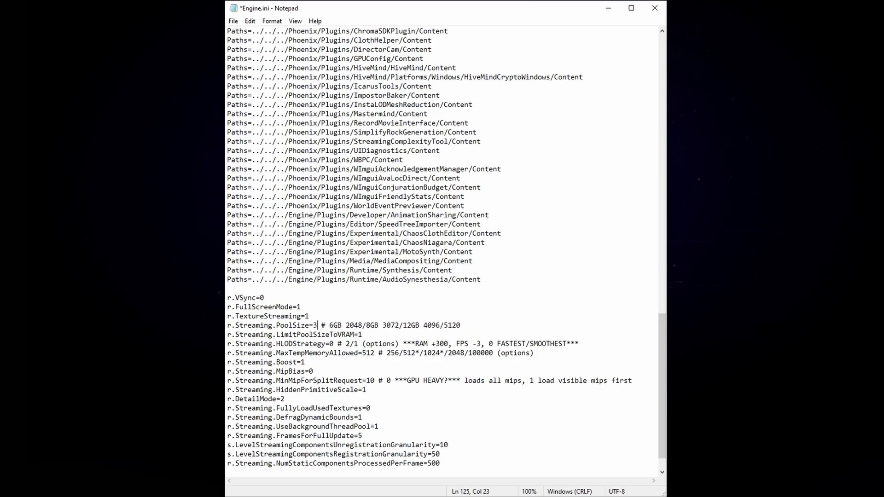
{"action": "type", "text": "72"}
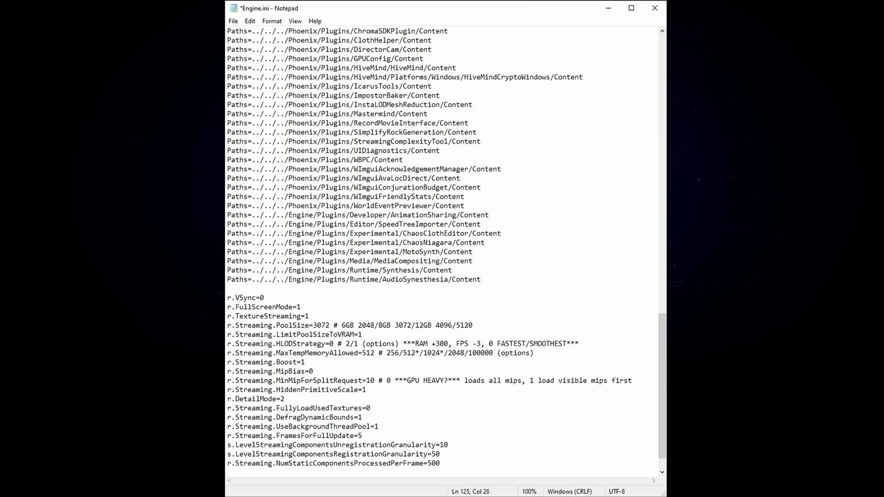